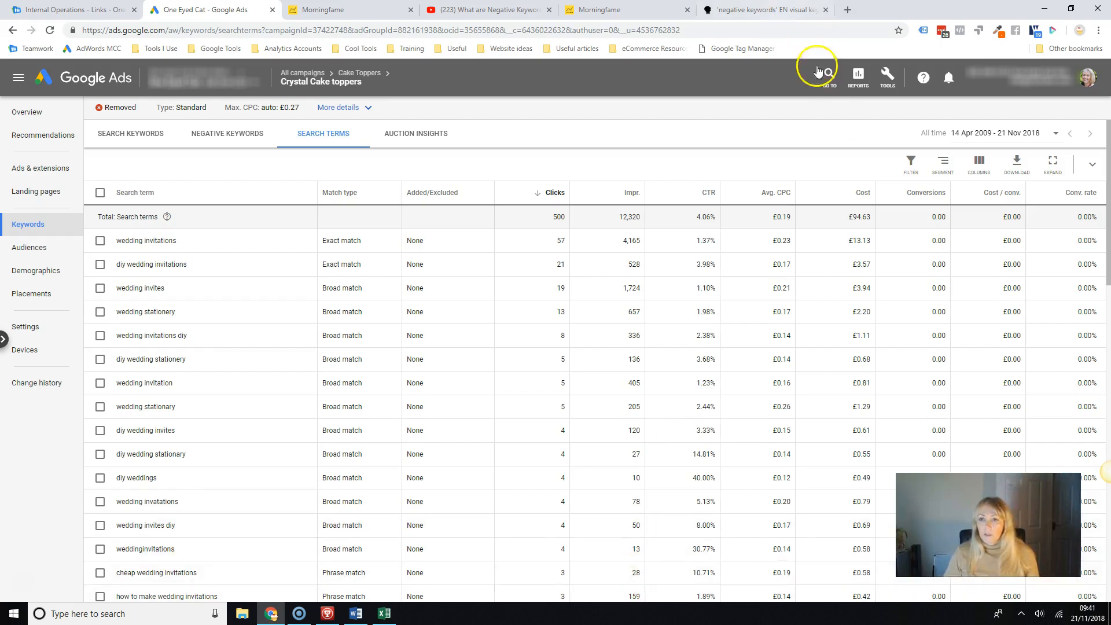
# Open Keyword Planner and find new keyword ideas for "wedding invitations".
pyautogui.click(886, 76)
pyautogui.click(430, 137)
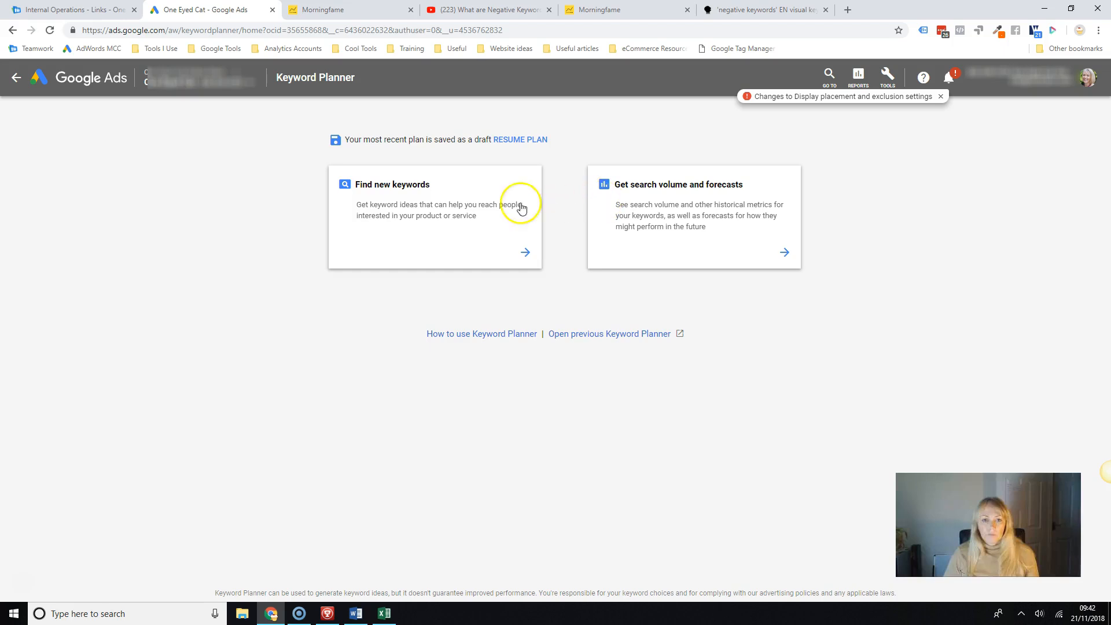
pyautogui.click(475, 207)
pyautogui.click(427, 234)
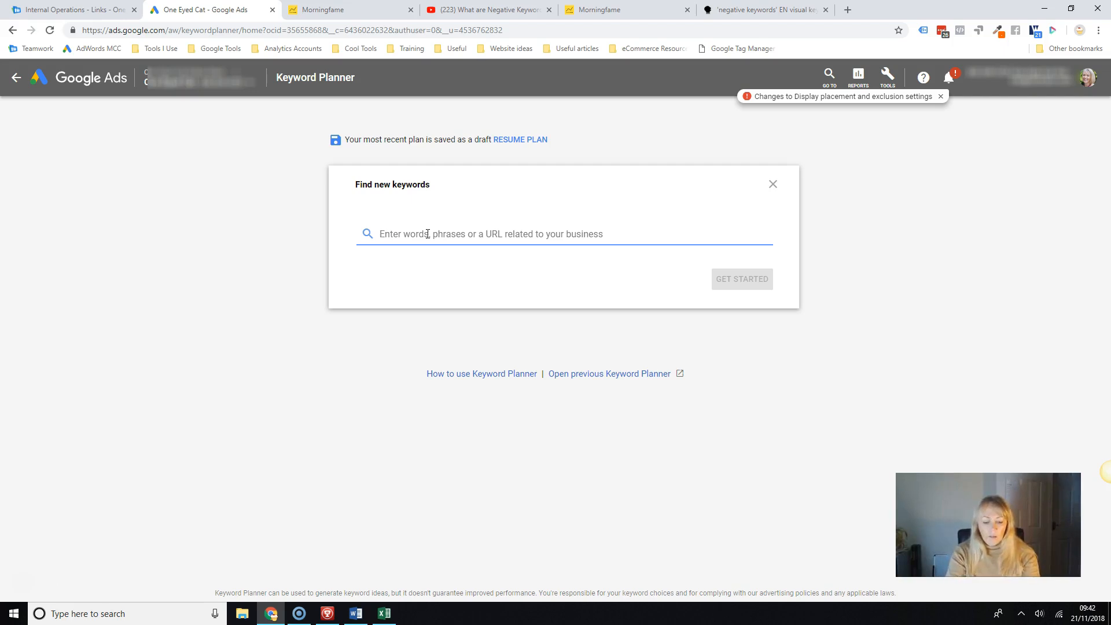
pyautogui.write('wedding invitations')
pyautogui.press('Return')
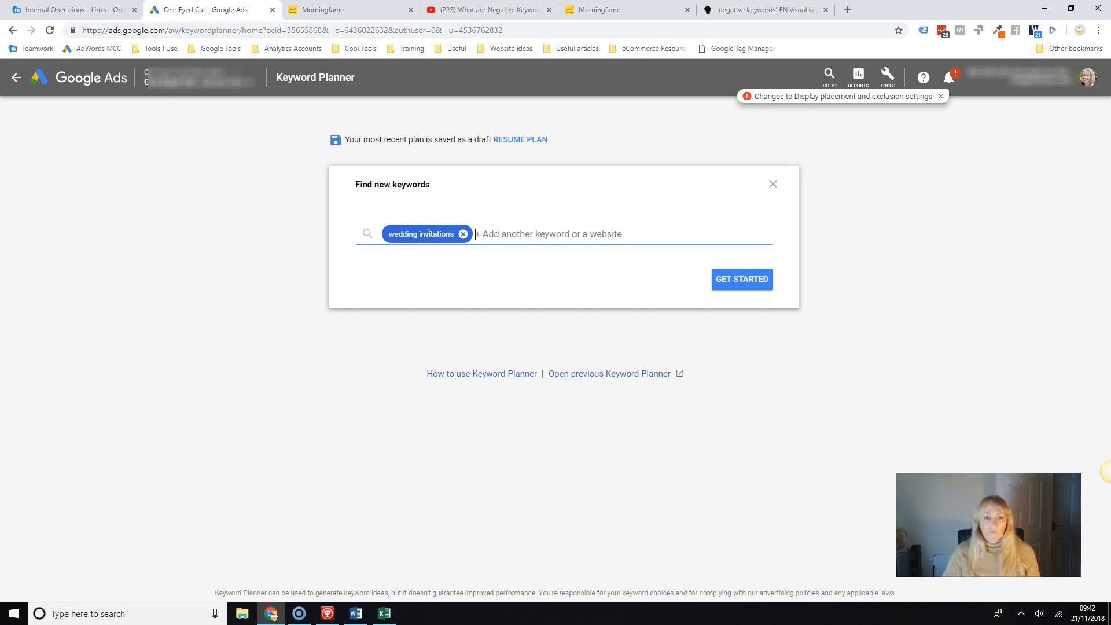
pyautogui.click(741, 280)
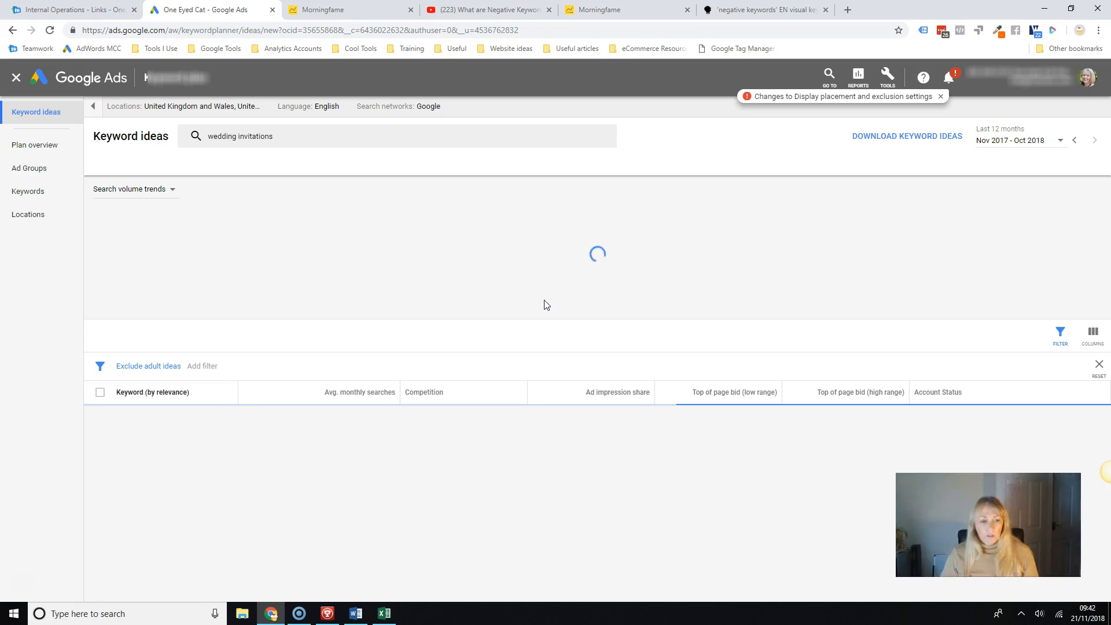
# Look through the suggested wedding invitation keywords and their average monthly searches for possible negative keywords.
pyautogui.click(324, 392)
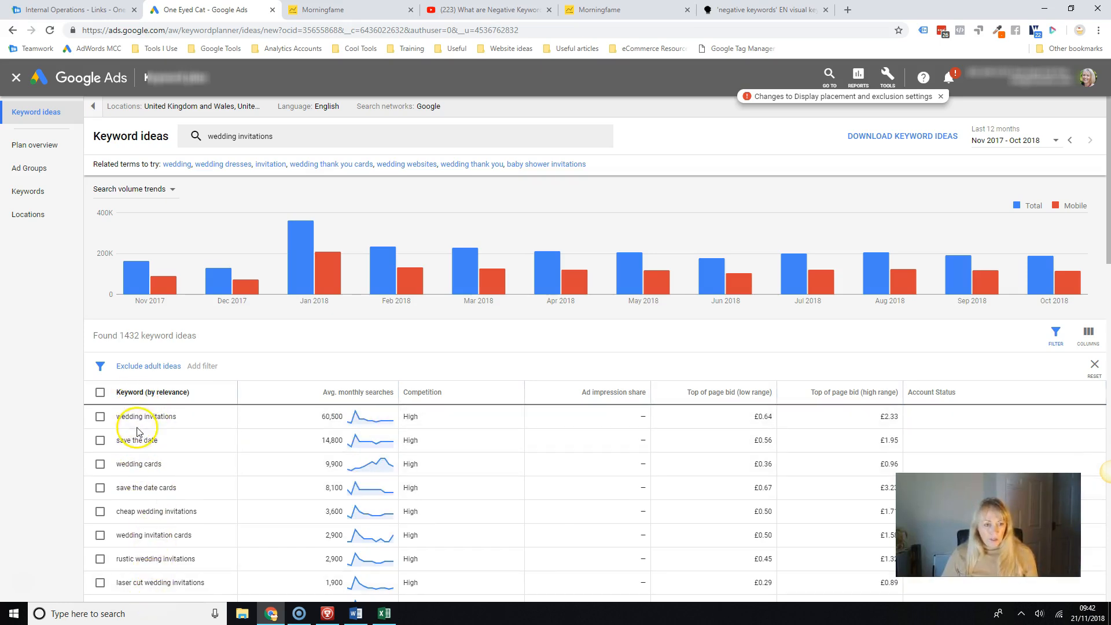
pyautogui.scroll(-2, 137, 421)
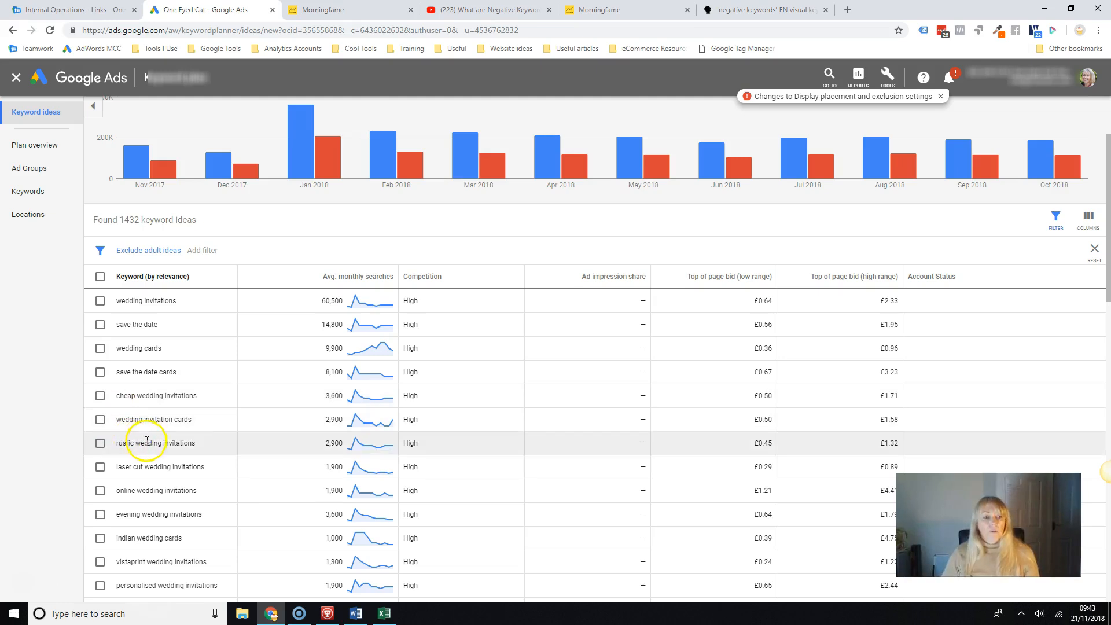
pyautogui.scroll(-3, 139, 428)
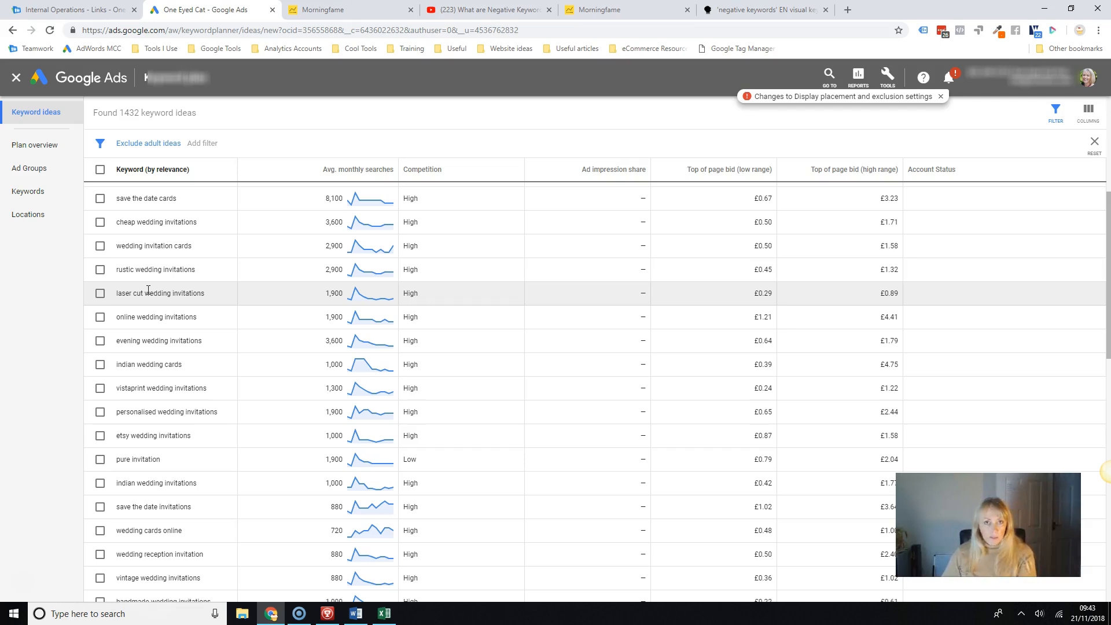
# Return to the Crystal Cake toppers ad group and compare its search keywords with its search terms.
pyautogui.click(13, 30)
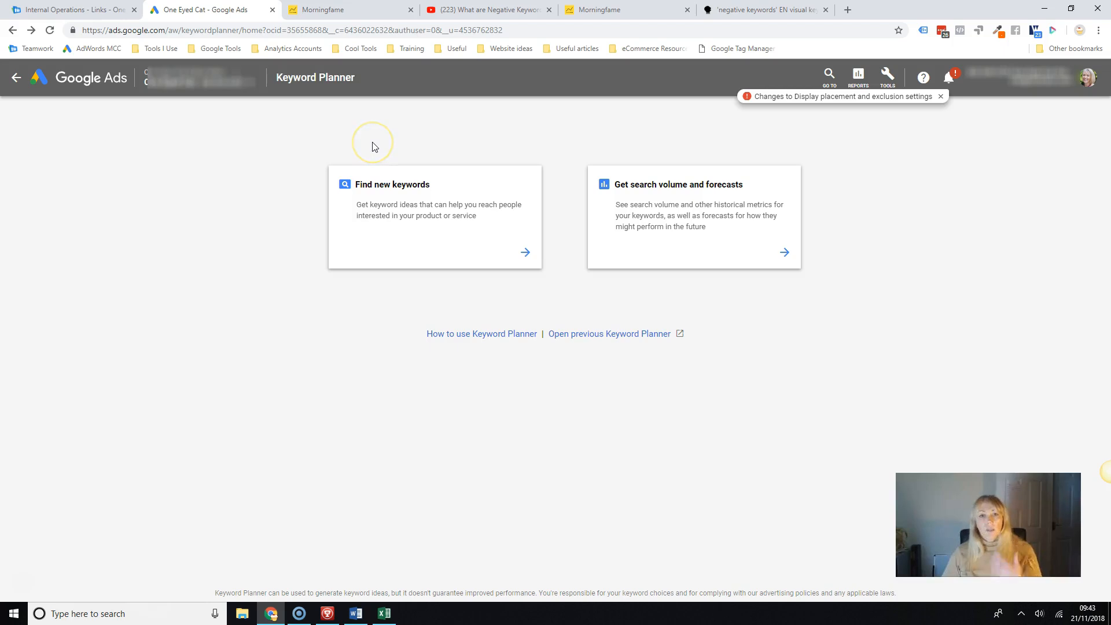
pyautogui.click(13, 29)
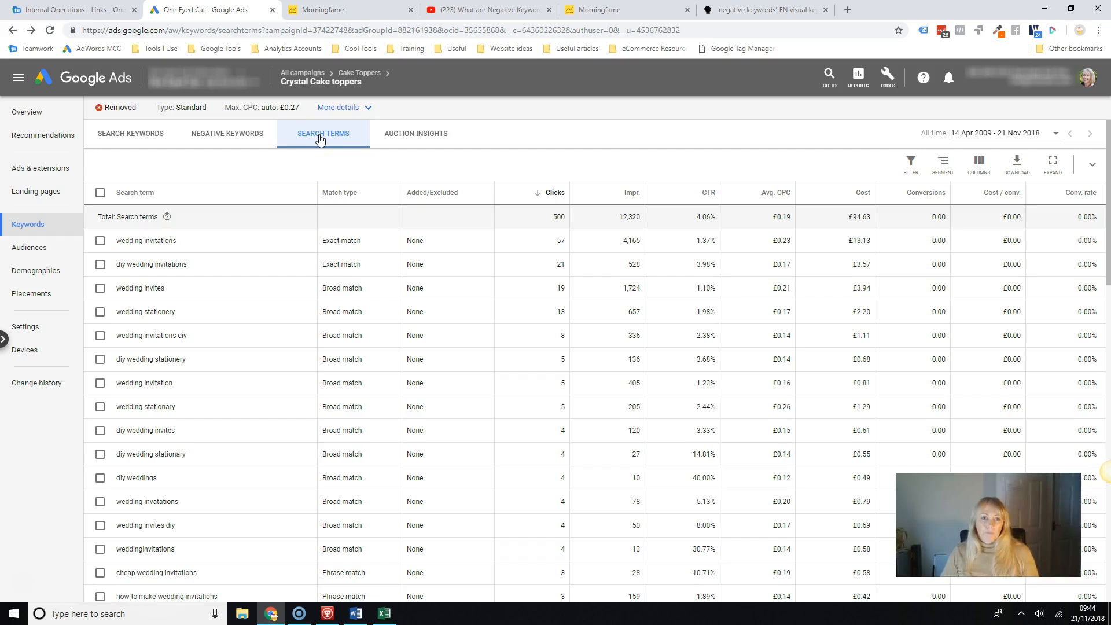
pyautogui.click(149, 134)
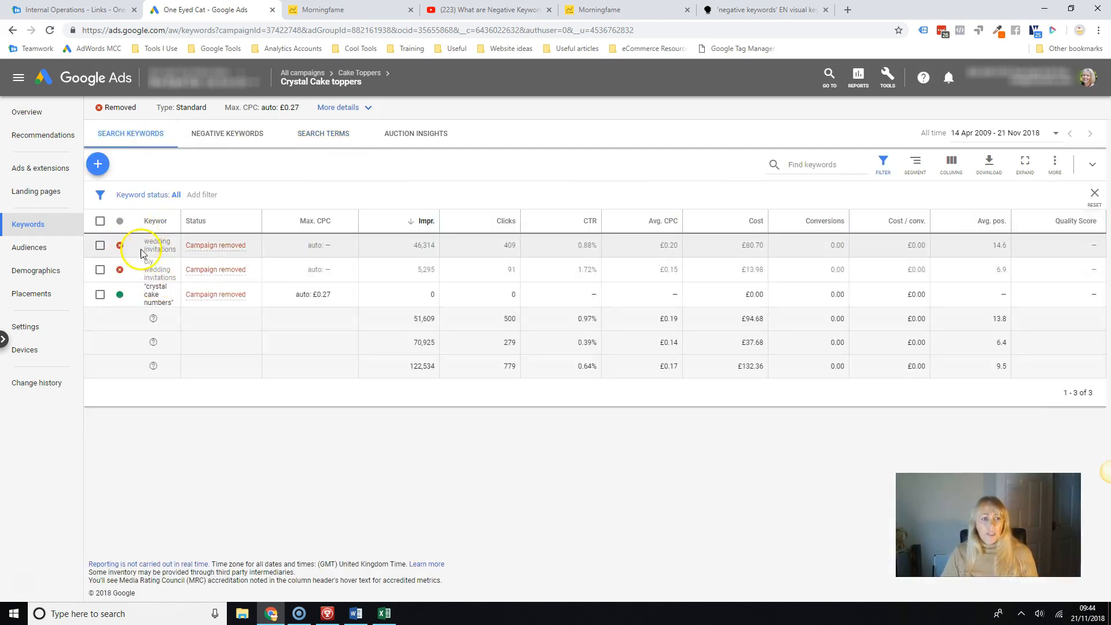
pyautogui.click(333, 134)
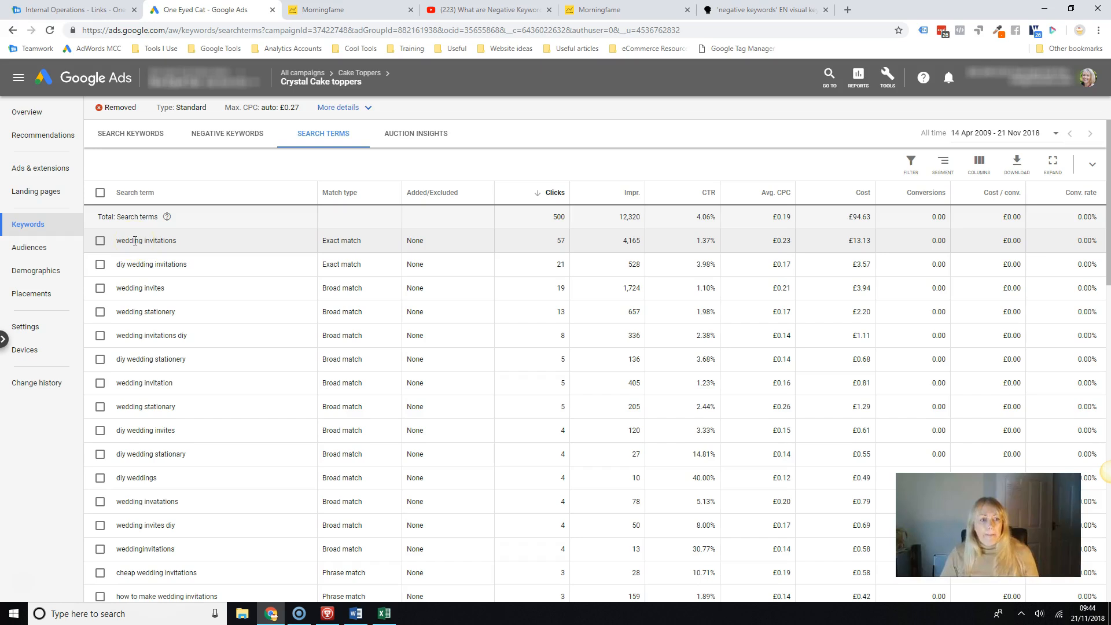
pyautogui.click(131, 133)
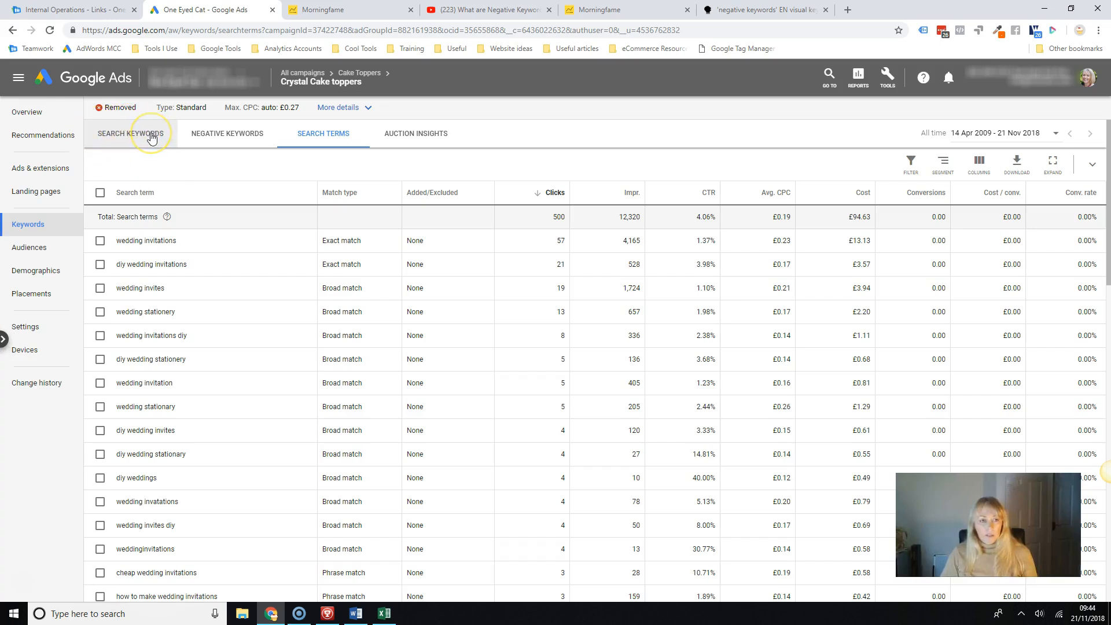
pyautogui.click(235, 136)
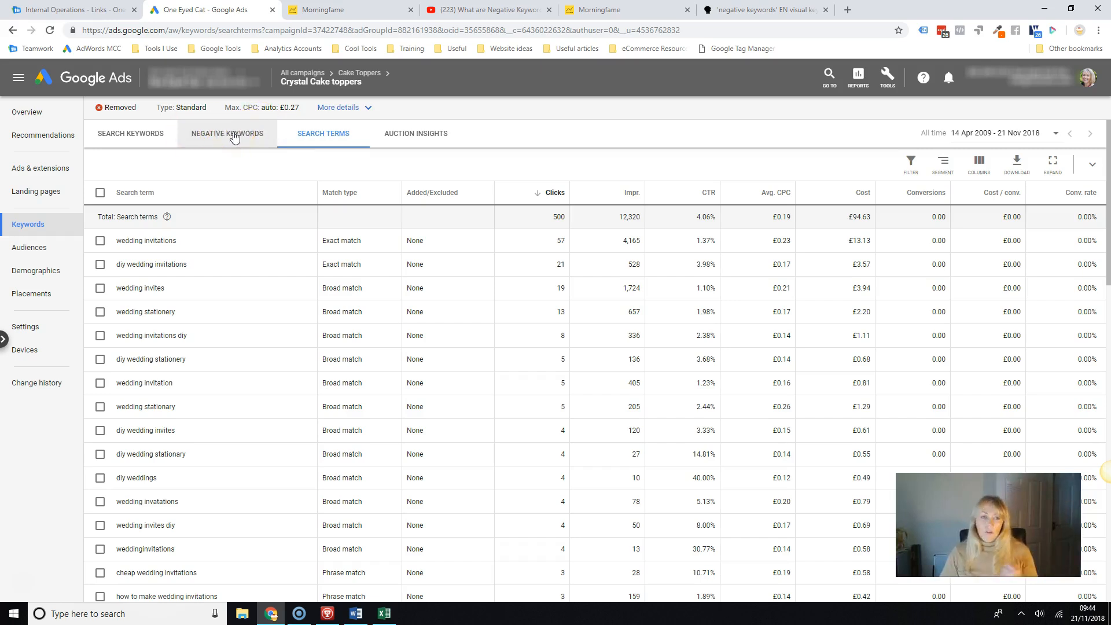
pyautogui.click(306, 137)
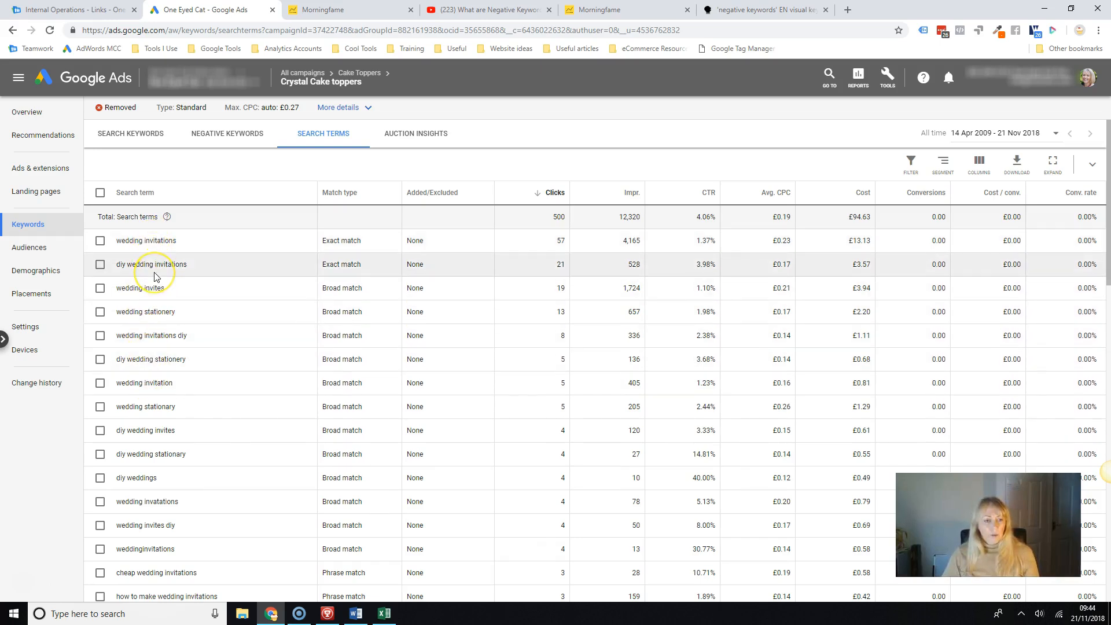
# Examine the ad group's search terms for irrelevant queries that should be excluded.
pyautogui.scroll(-2, 155, 277)
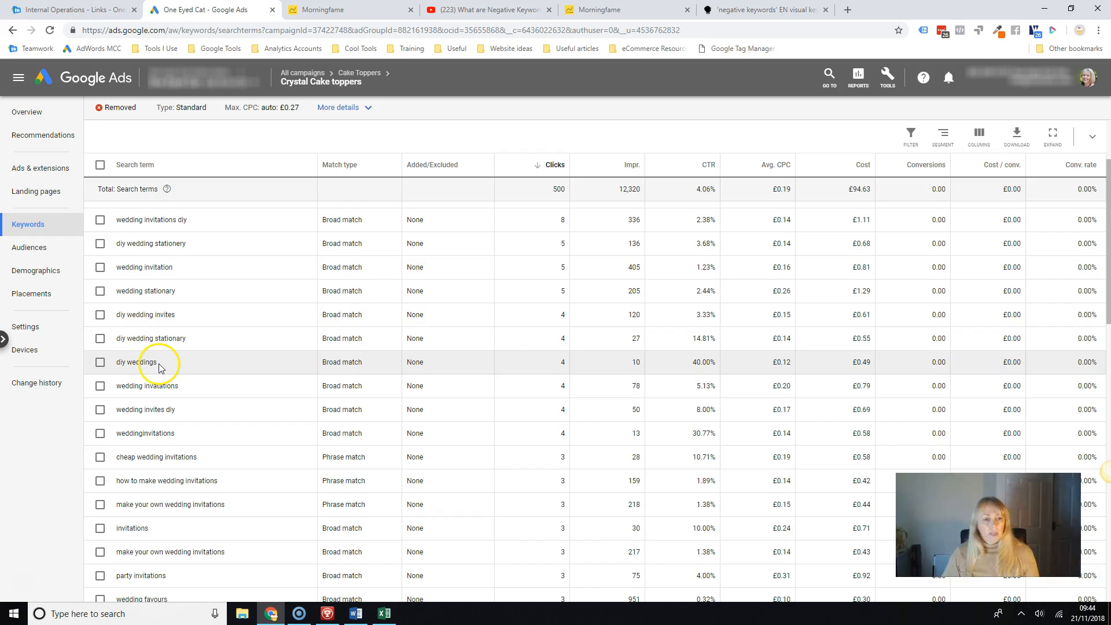
pyautogui.scroll(-3, 159, 359)
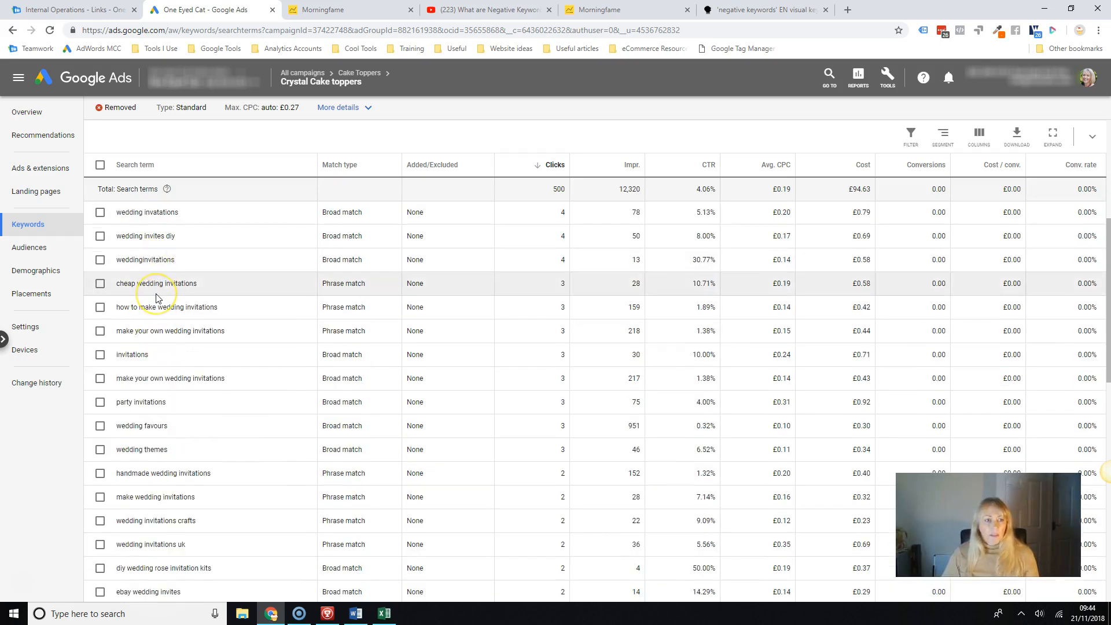
pyautogui.scroll(2, 159, 298)
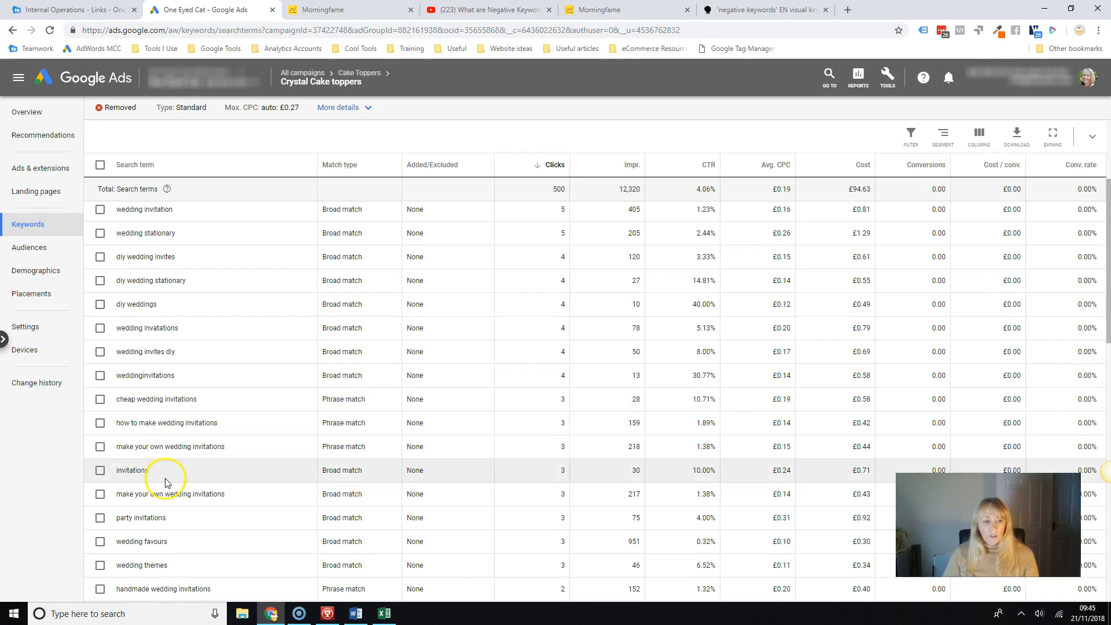
pyautogui.scroll(-1, 166, 476)
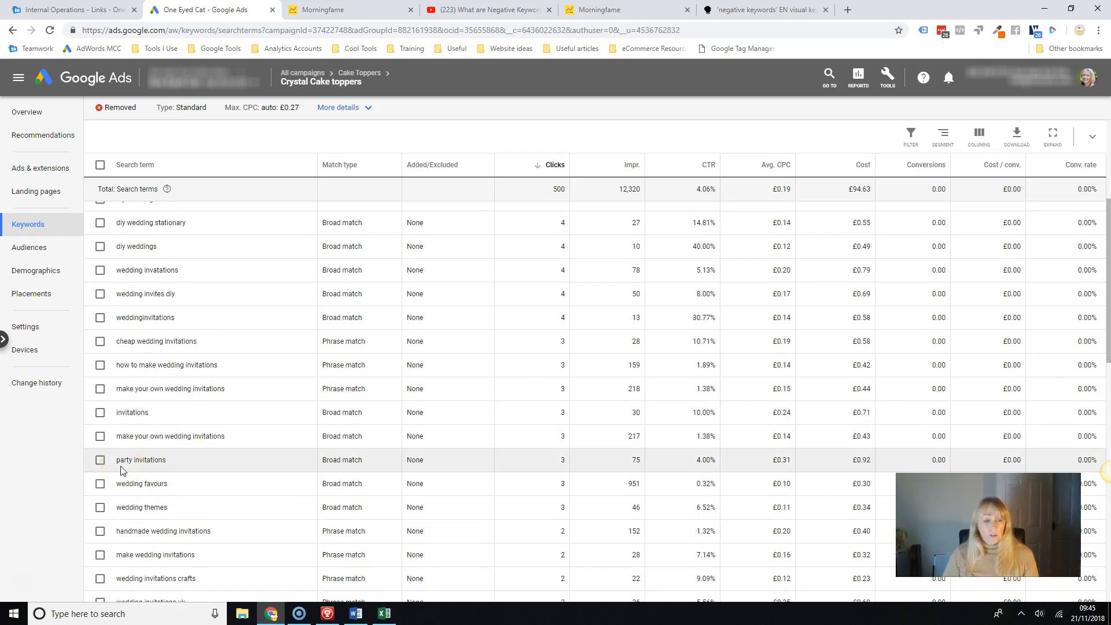
pyautogui.scroll(-3, 189, 460)
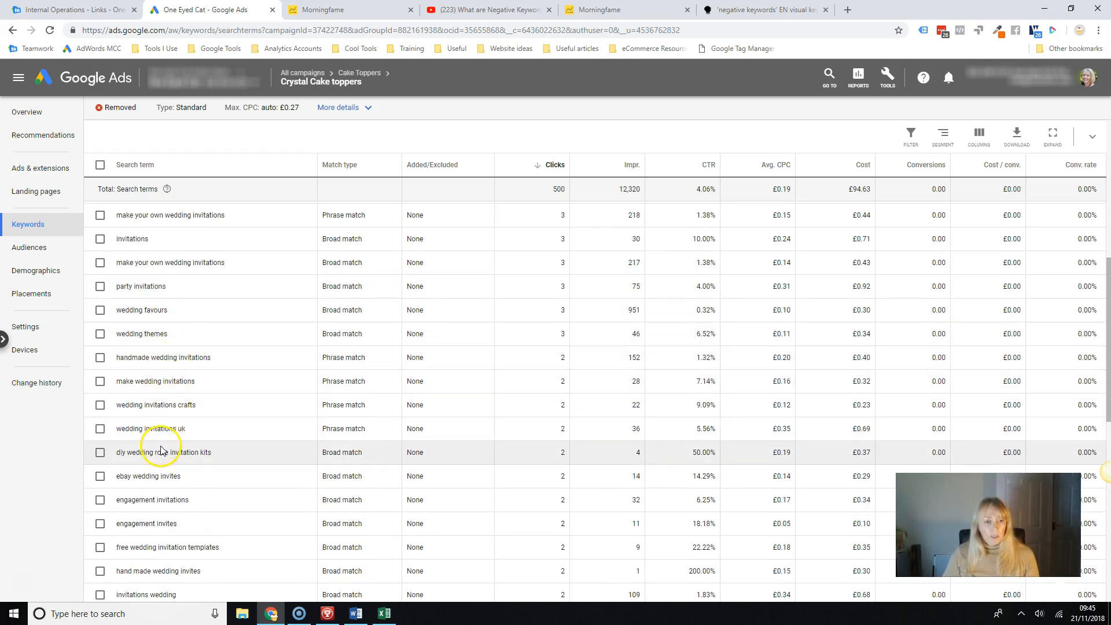
pyautogui.scroll(-2, 161, 448)
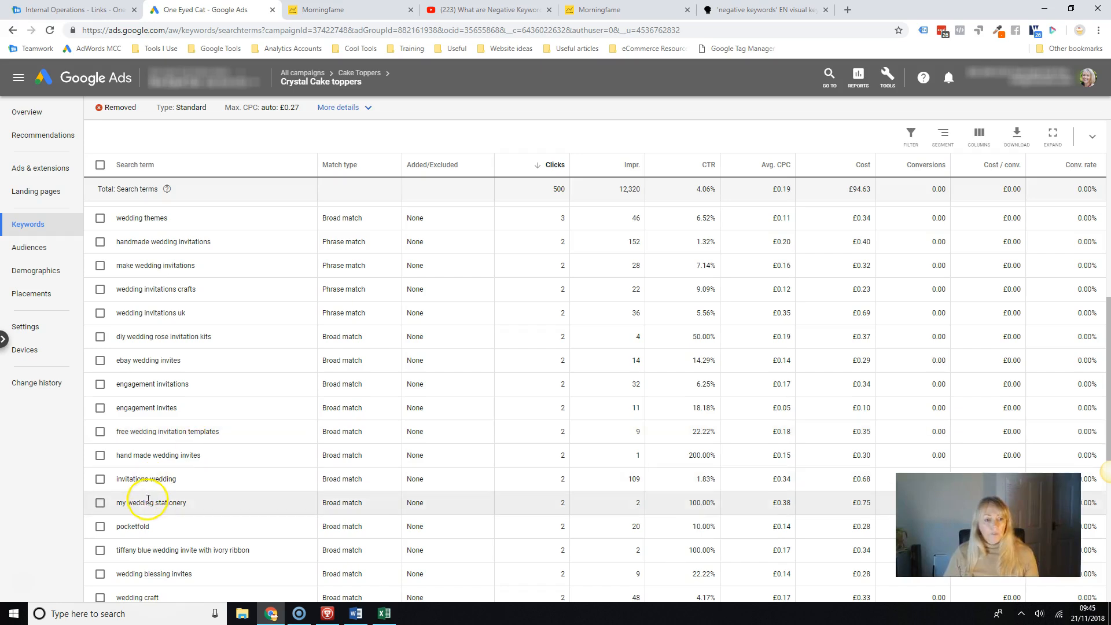
pyautogui.scroll(-1, 143, 499)
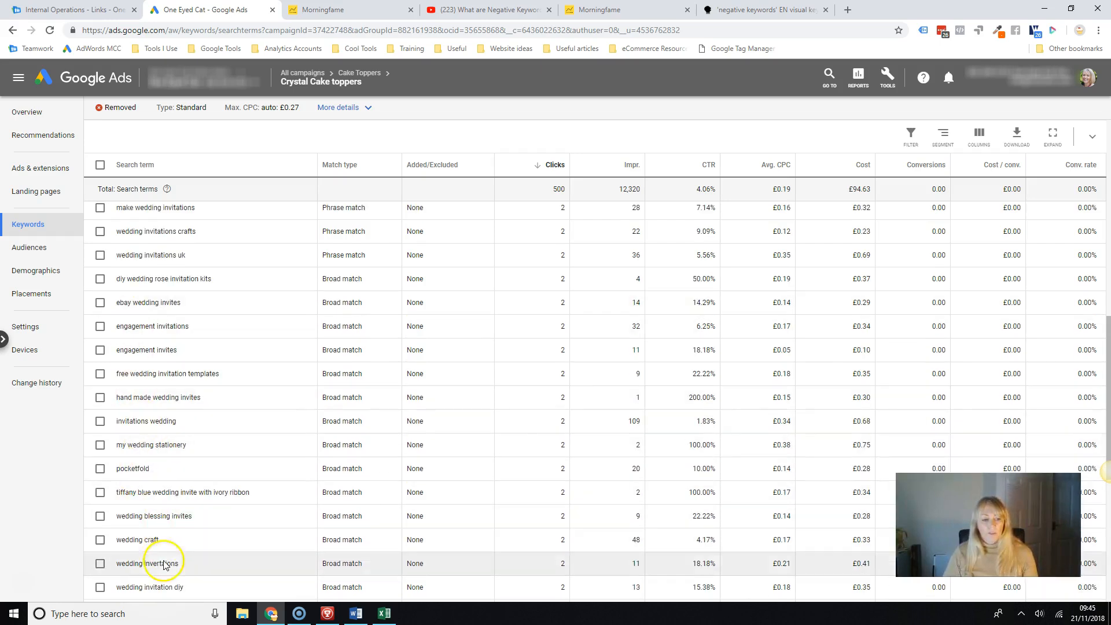
pyautogui.scroll(-4, 156, 570)
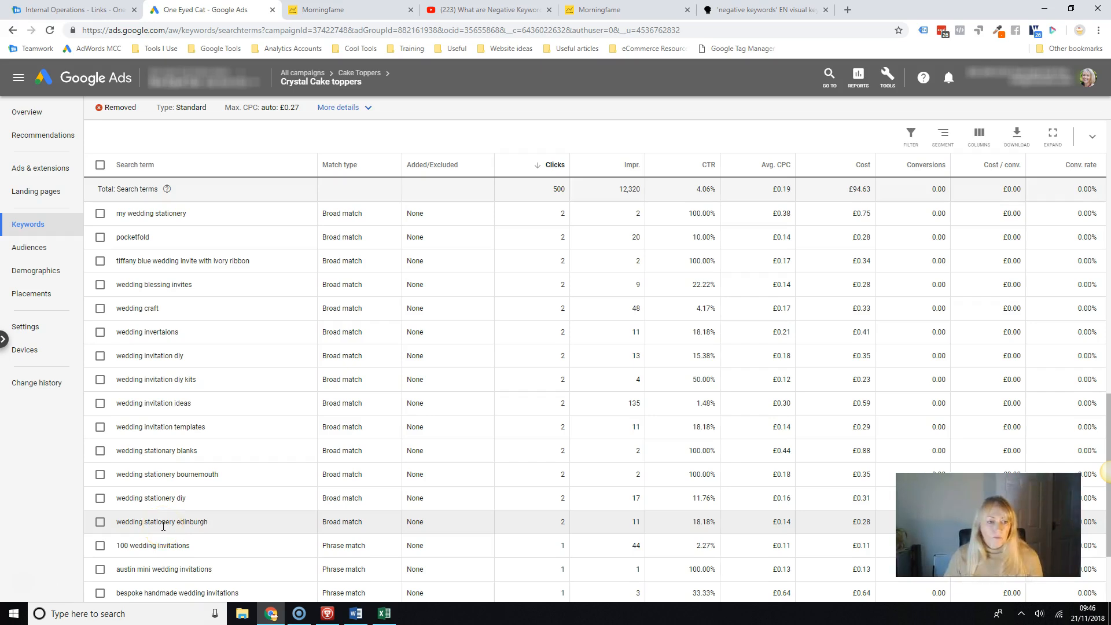
pyautogui.scroll(5, 164, 524)
pyautogui.scroll(1, 163, 522)
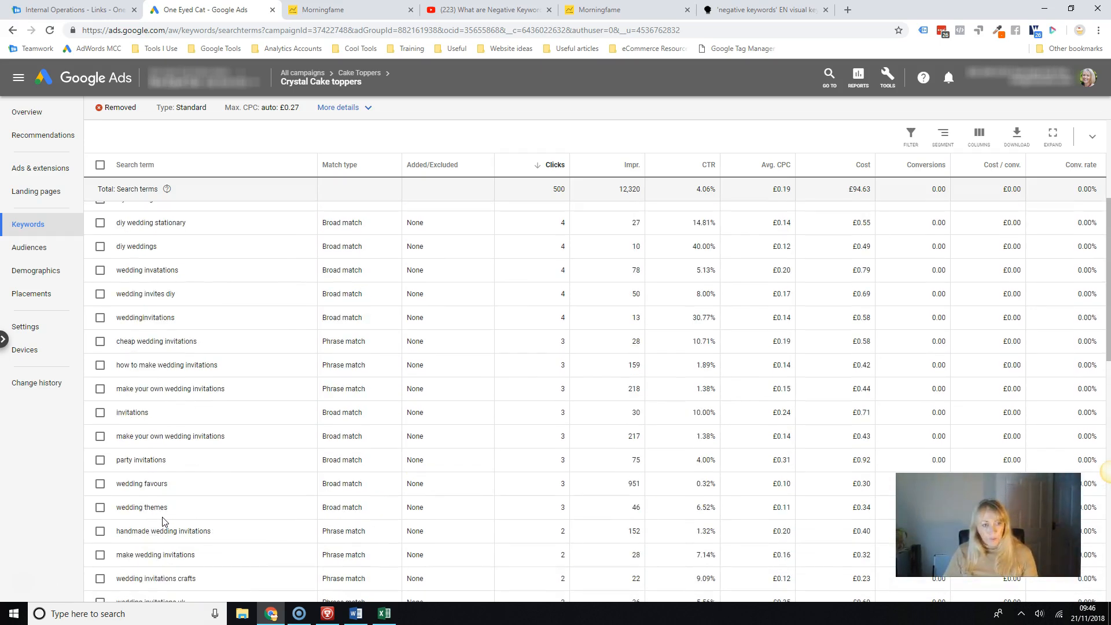
# Select the search terms "cheap wedding invitations", "diy weddings" and "party invitations" and start adding them as negative keywords.
pyautogui.click(100, 343)
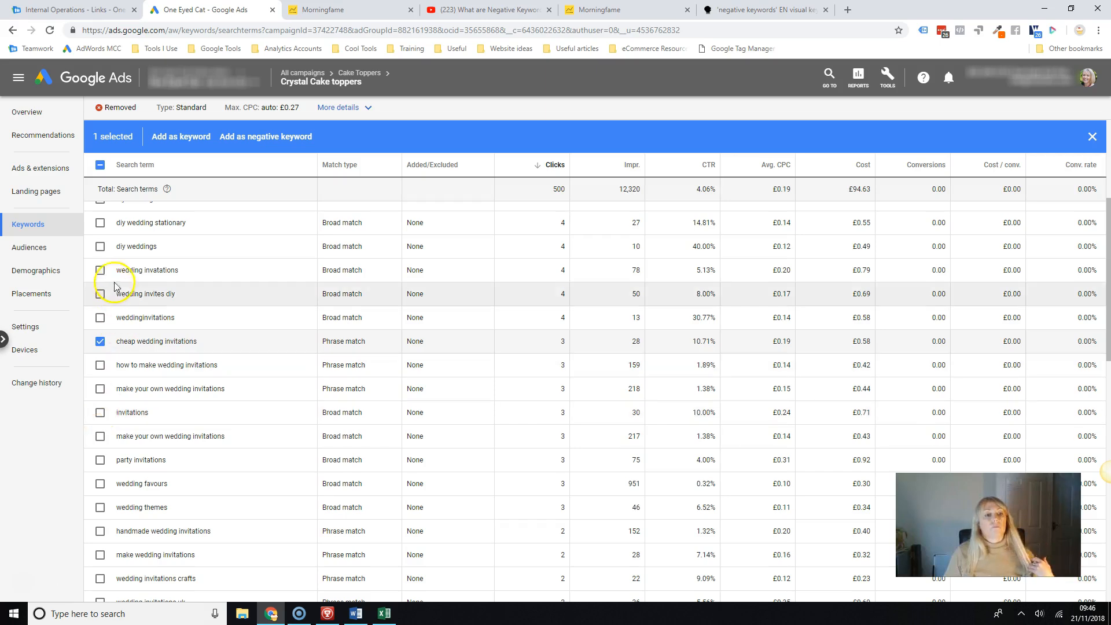
pyautogui.click(100, 246)
pyautogui.click(100, 460)
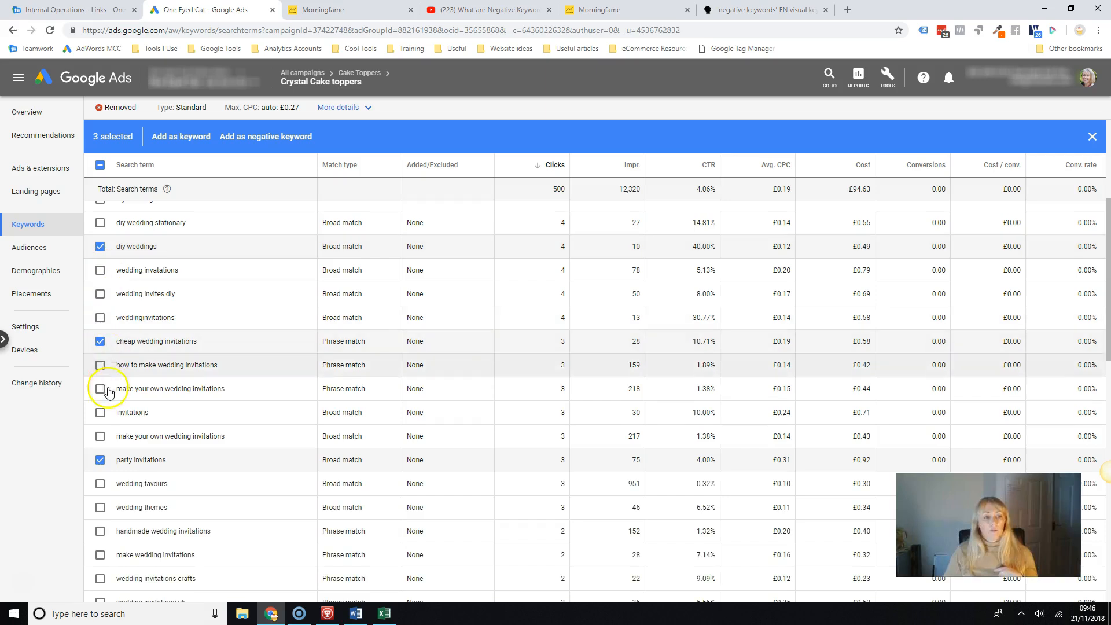
pyautogui.click(273, 137)
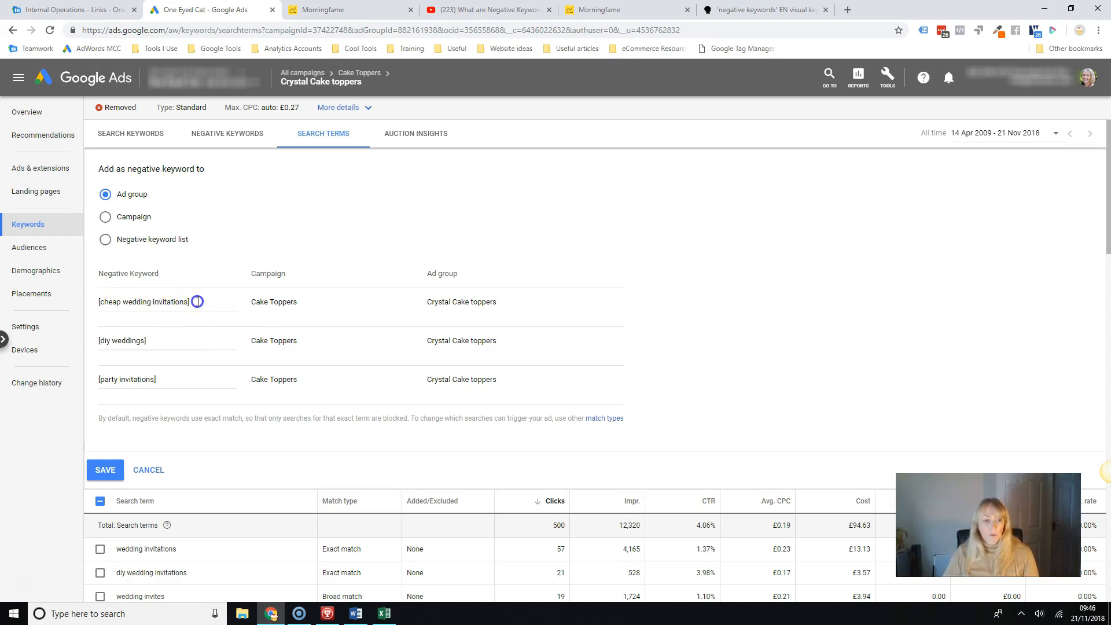
# Change the [cheap wedding invitations] negative keyword to just cheap, without the exact-match brackets.
pyautogui.moveTo(198, 302); pyautogui.dragTo(88, 301)
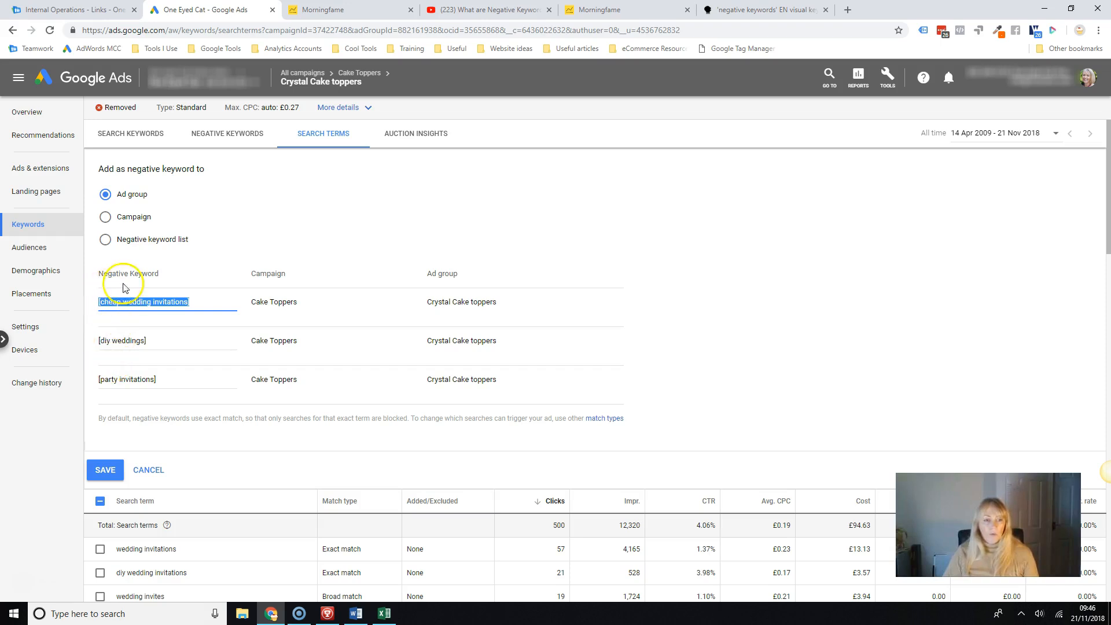
pyautogui.click(100, 302)
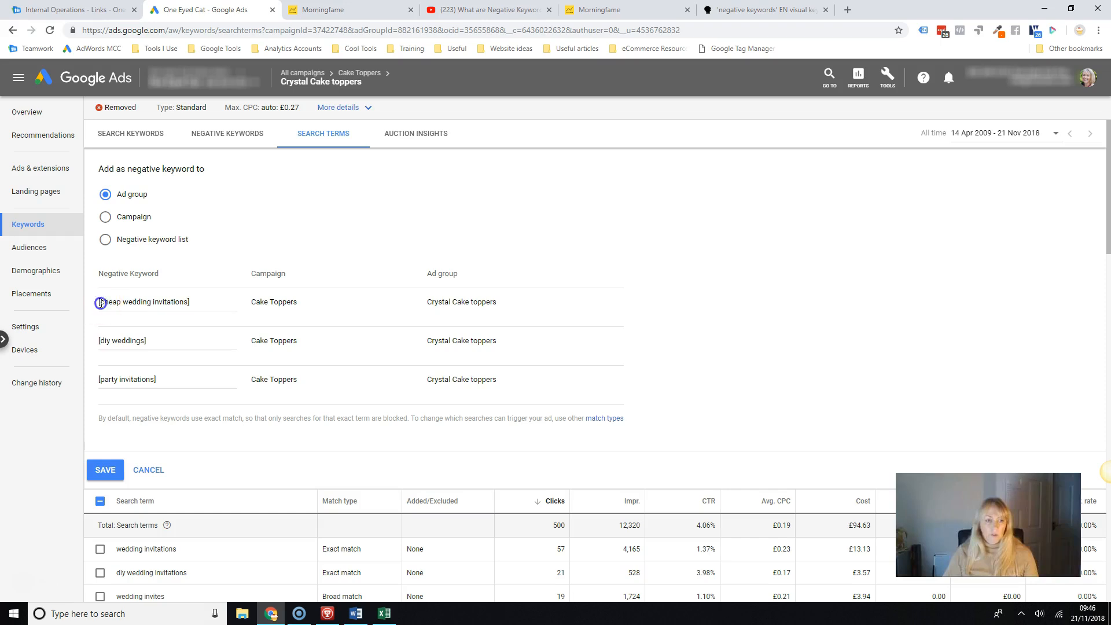
pyautogui.click(198, 302)
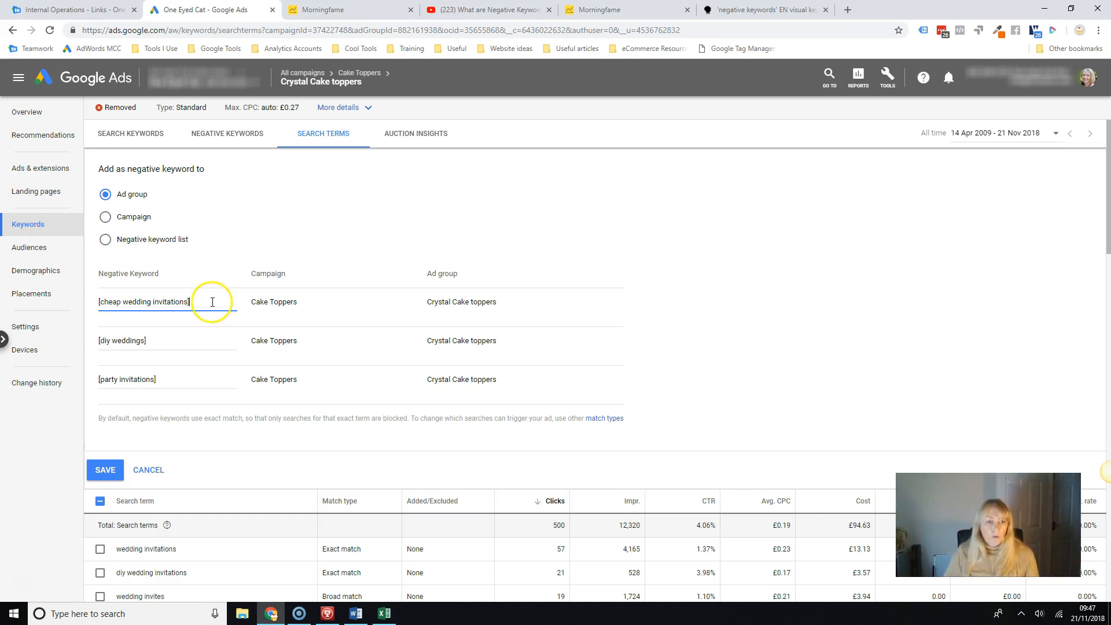
pyautogui.press('BackSpace')
pyautogui.press('BackSpace')
pyautogui.press('BackSpace')
pyautogui.press('BackSpace')
pyautogui.press('BackSpace')
pyautogui.press('BackSpace')
pyautogui.press('BackSpace')
pyautogui.press('BackSpace')
pyautogui.press('BackSpace')
pyautogui.press('BackSpace')
pyautogui.press('BackSpace')
pyautogui.press('BackSpace')
pyautogui.press('BackSpace')
pyautogui.press('BackSpace')
pyautogui.press('BackSpace')
pyautogui.press('BackSpace')
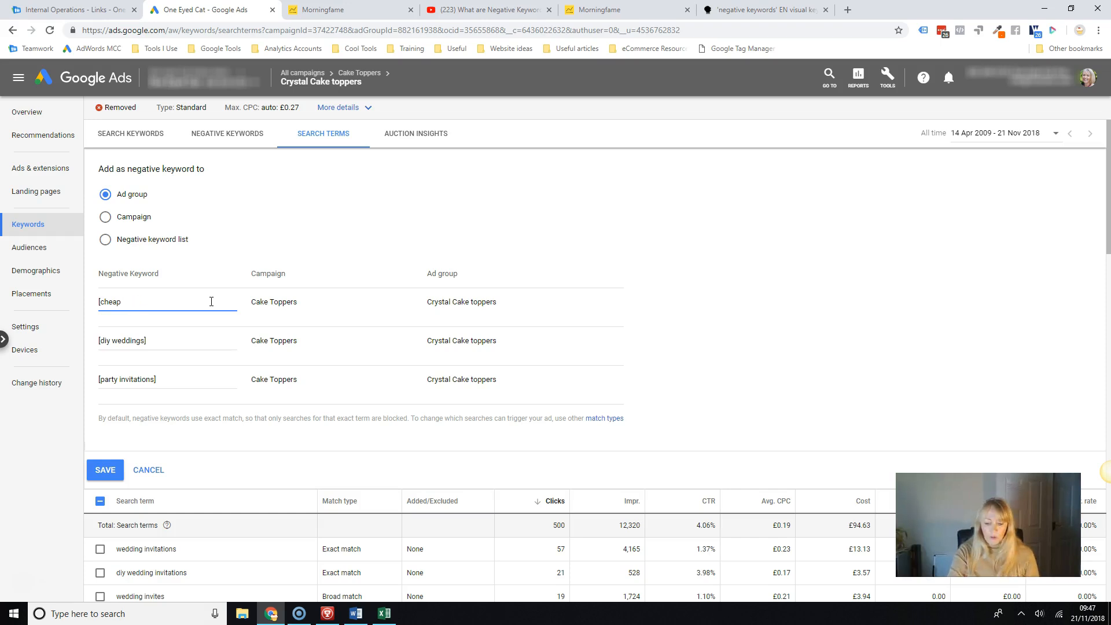
pyautogui.press('Home')
pyautogui.press('Delete')
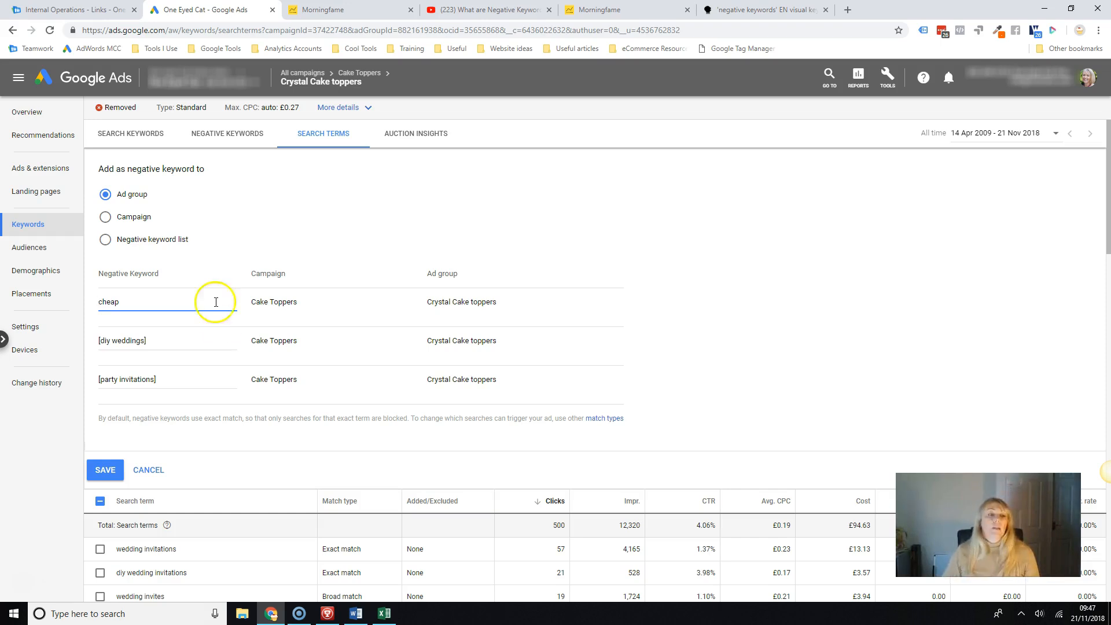
pyautogui.click(178, 340)
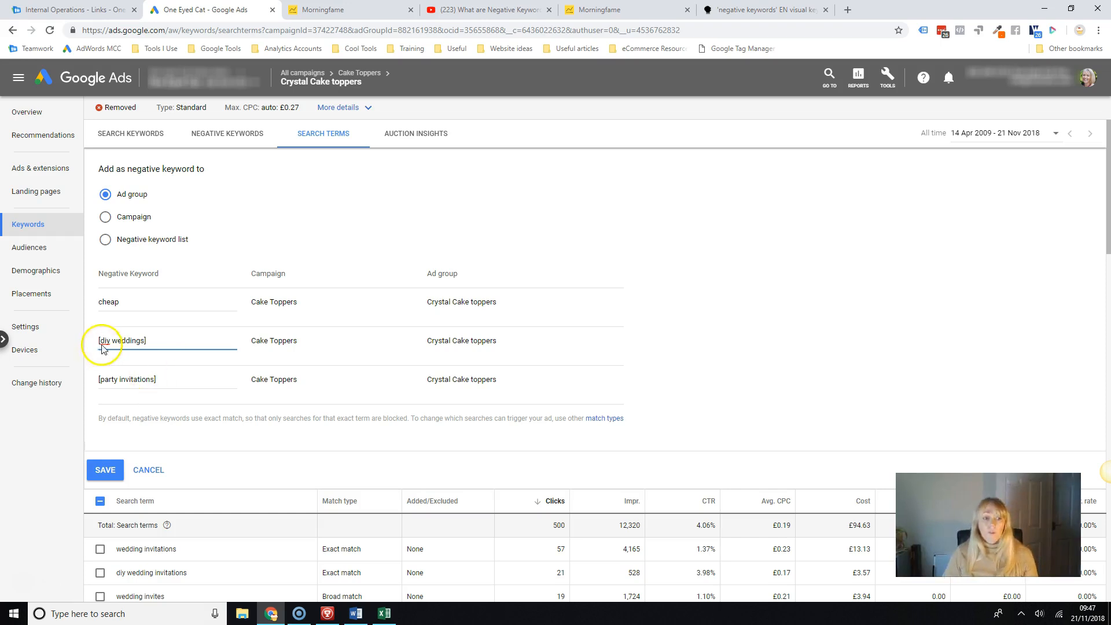
pyautogui.click(95, 338)
pyautogui.click(149, 341)
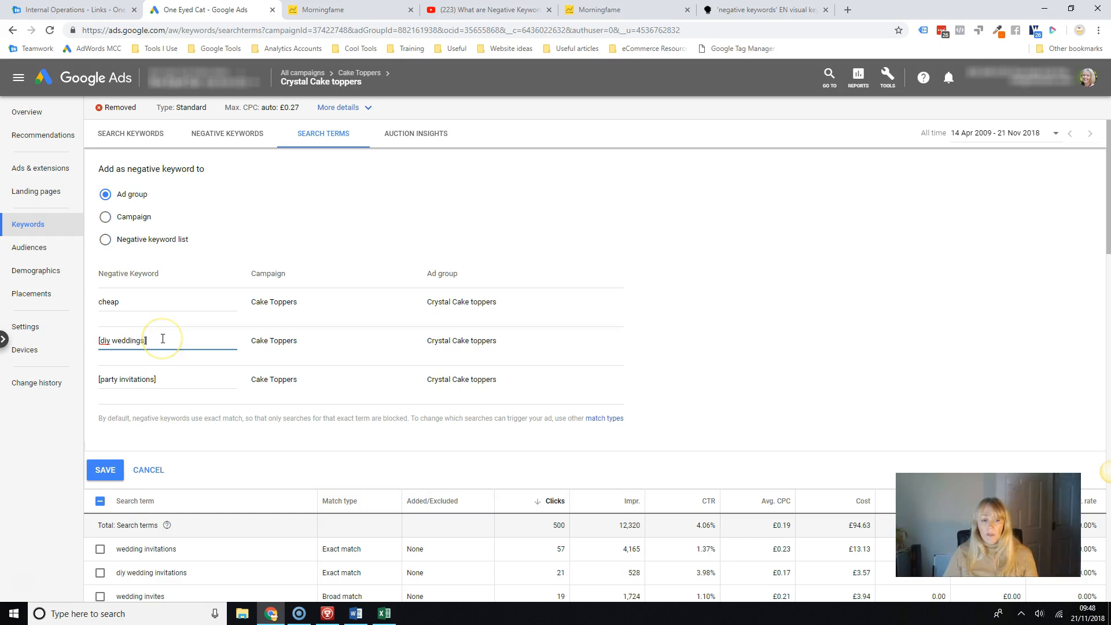
# Change the [party invitations] negative keyword to just party, without the exact-match brackets.
pyautogui.click(156, 380)
pyautogui.press('BackSpace')
pyautogui.press('BackSpace')
pyautogui.press('BackSpace')
pyautogui.press('BackSpace')
pyautogui.press('BackSpace')
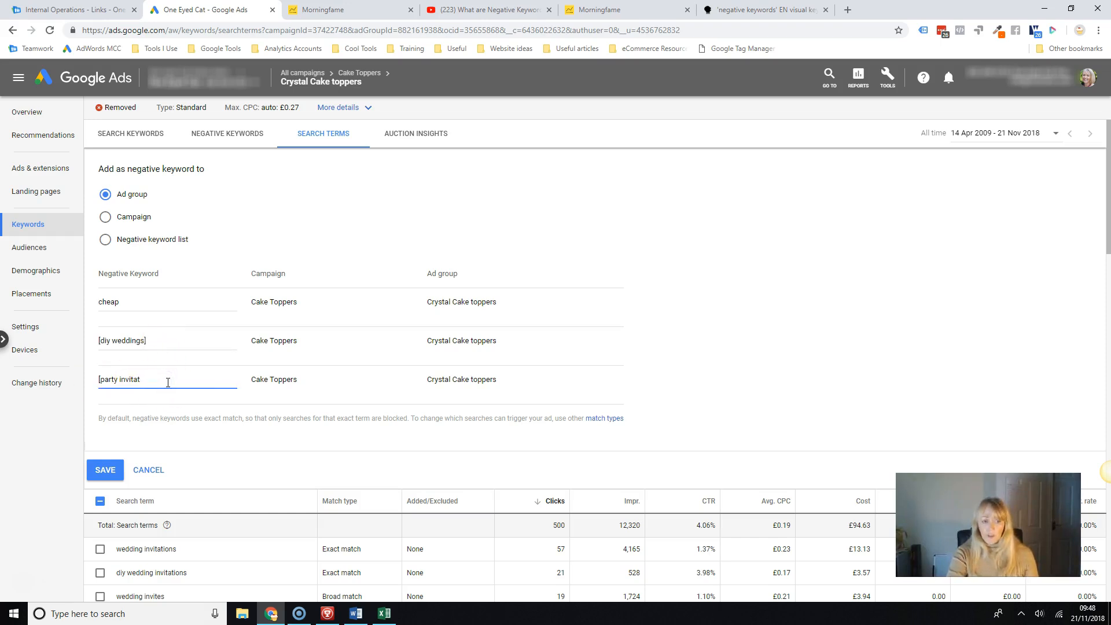
pyautogui.press('BackSpace')
pyautogui.press('BackSpace')
pyautogui.press('BackSpace')
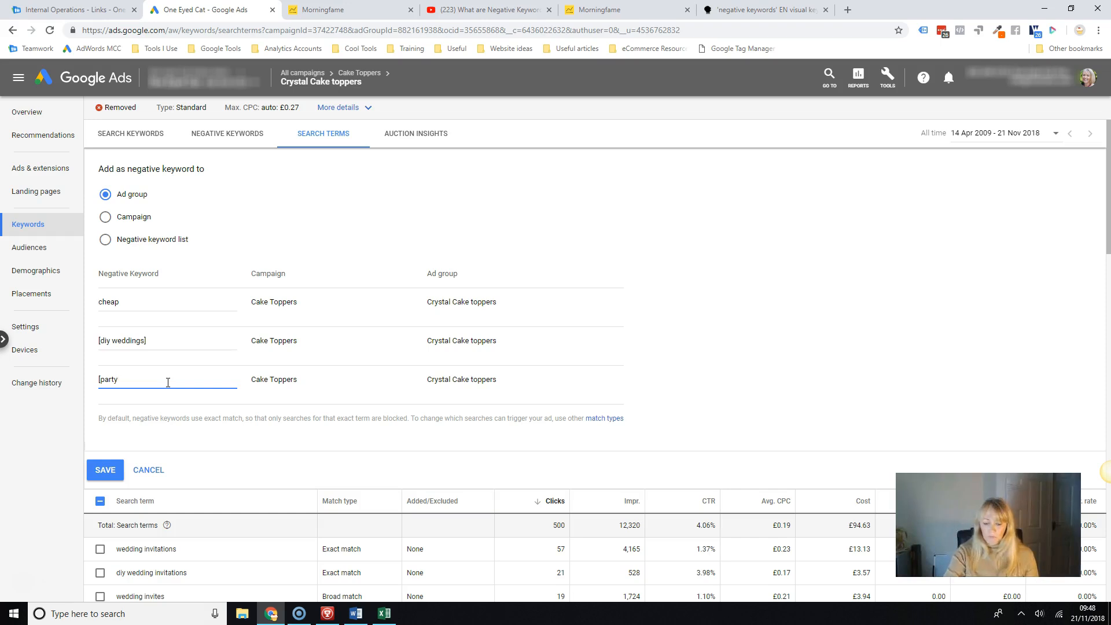
pyautogui.press('Home')
pyautogui.press('Delete')
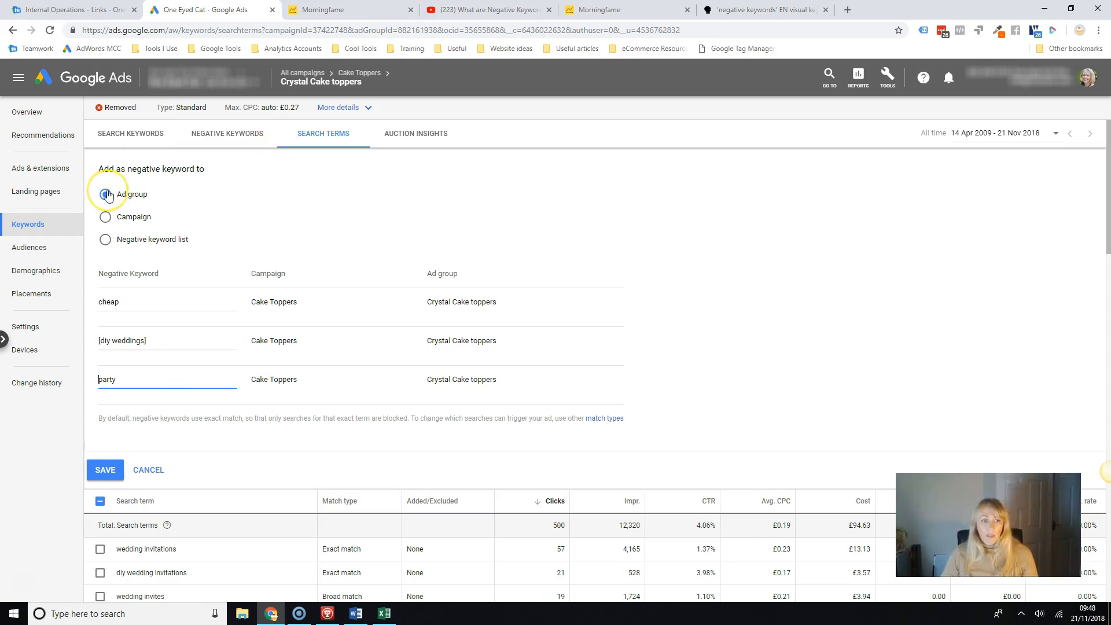
# Set the negative keywords to go into a negative keyword list and check which lists are available.
pyautogui.click(105, 217)
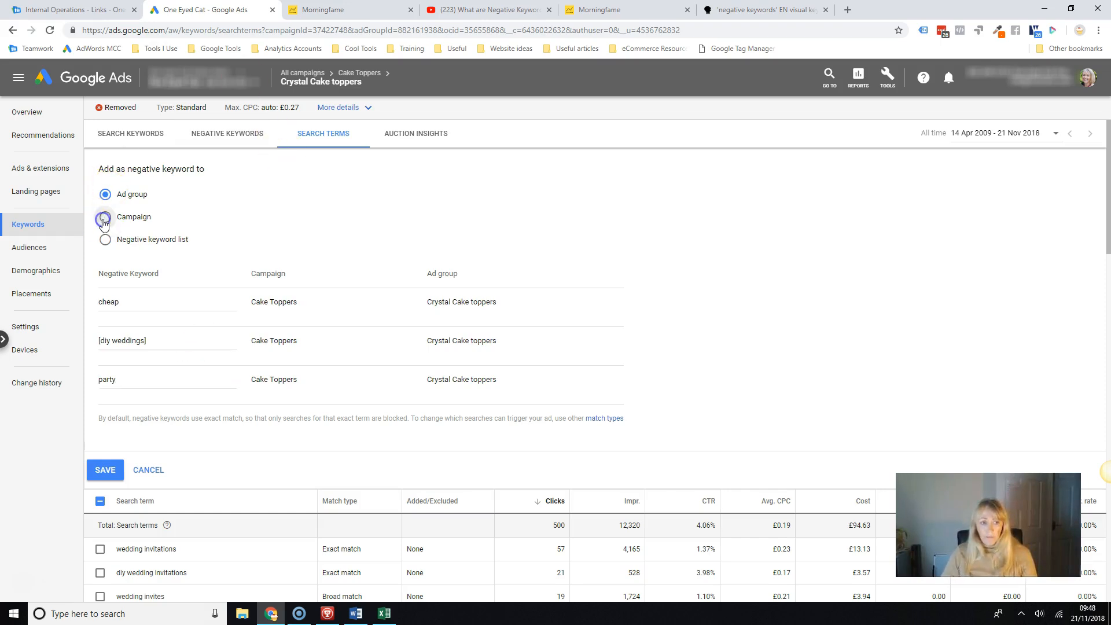
pyautogui.click(104, 239)
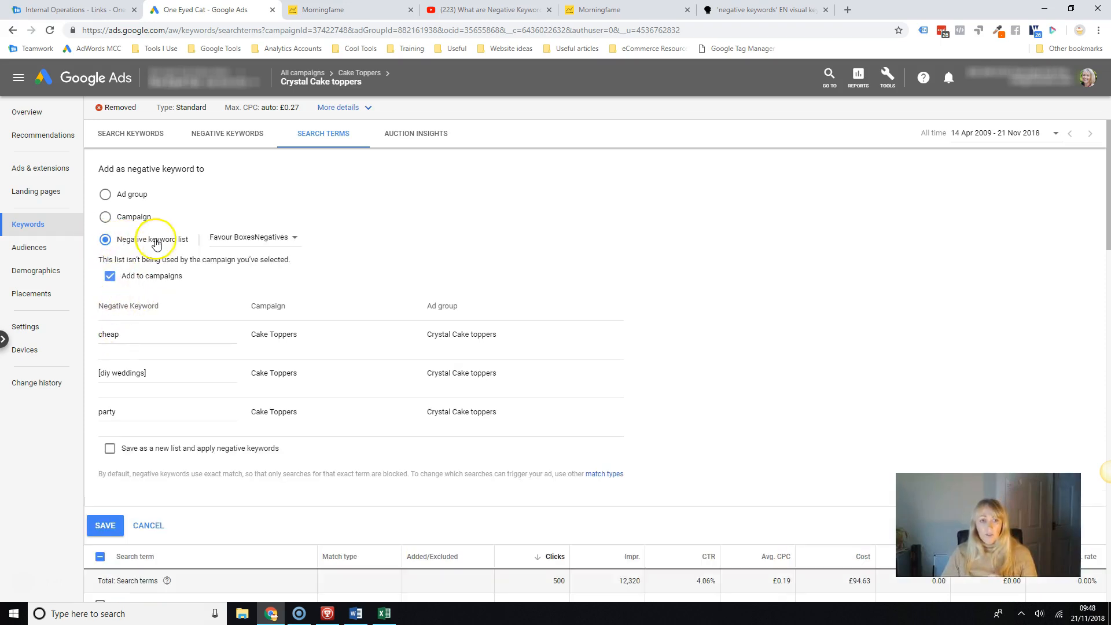
pyautogui.click(294, 239)
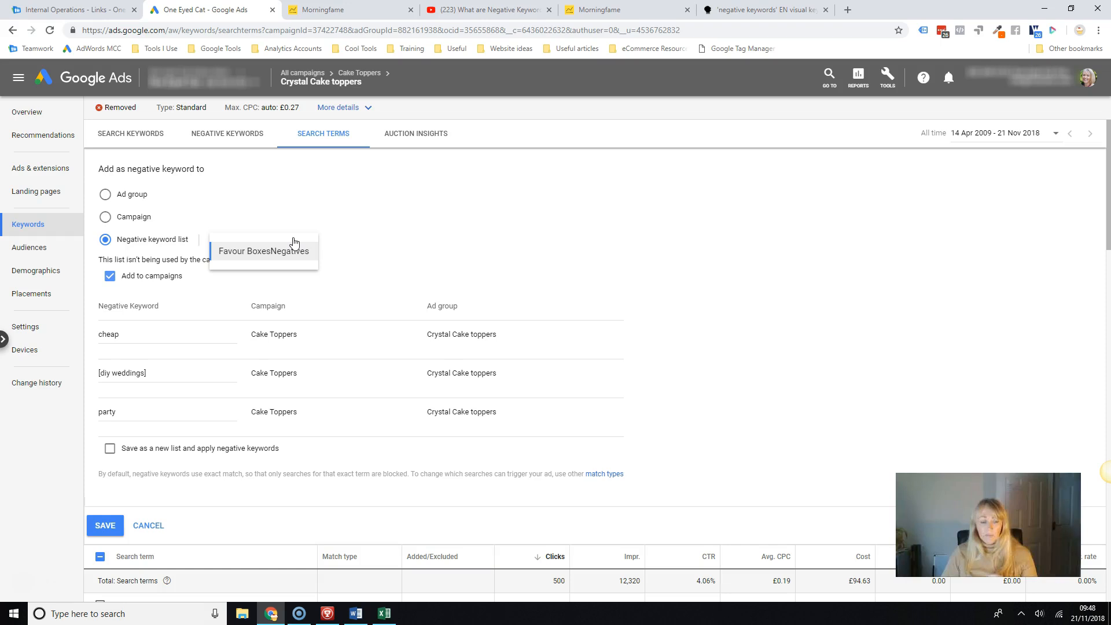
pyautogui.click(106, 242)
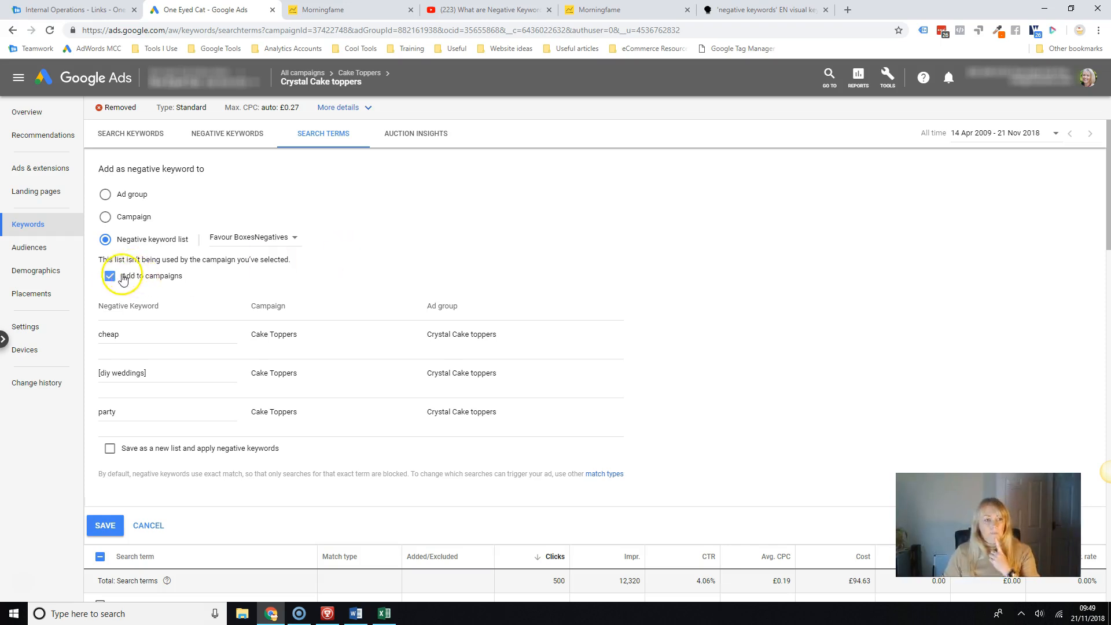
# Try to save cheap, [diy weddings] and party as campaign-level negative keywords, and abandon the form.
pyautogui.click(104, 220)
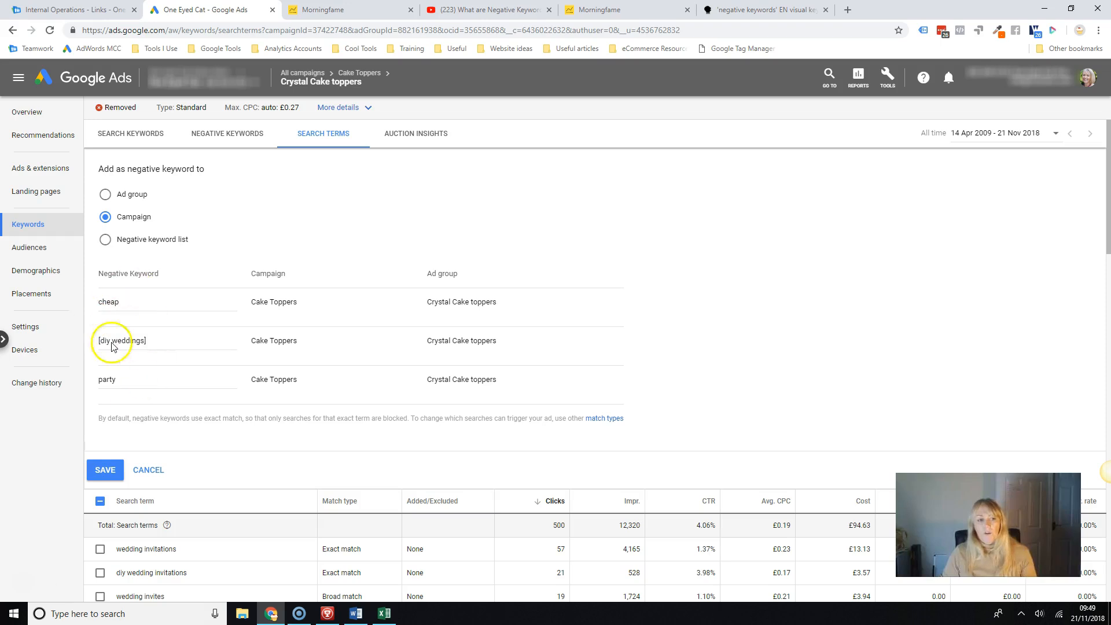
pyautogui.click(107, 471)
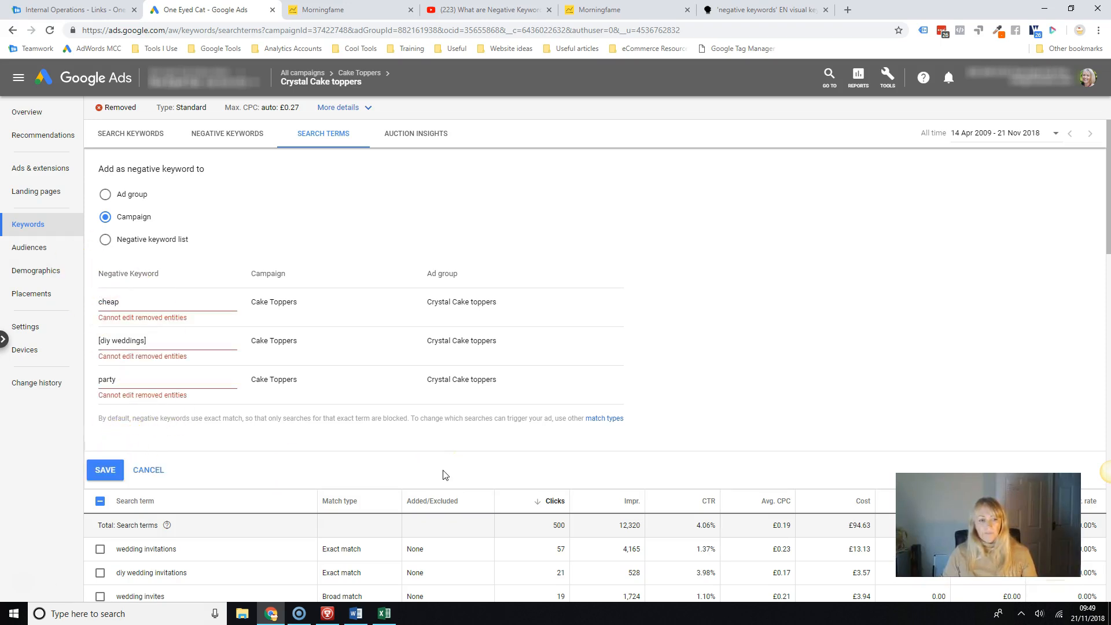
pyautogui.click(141, 300)
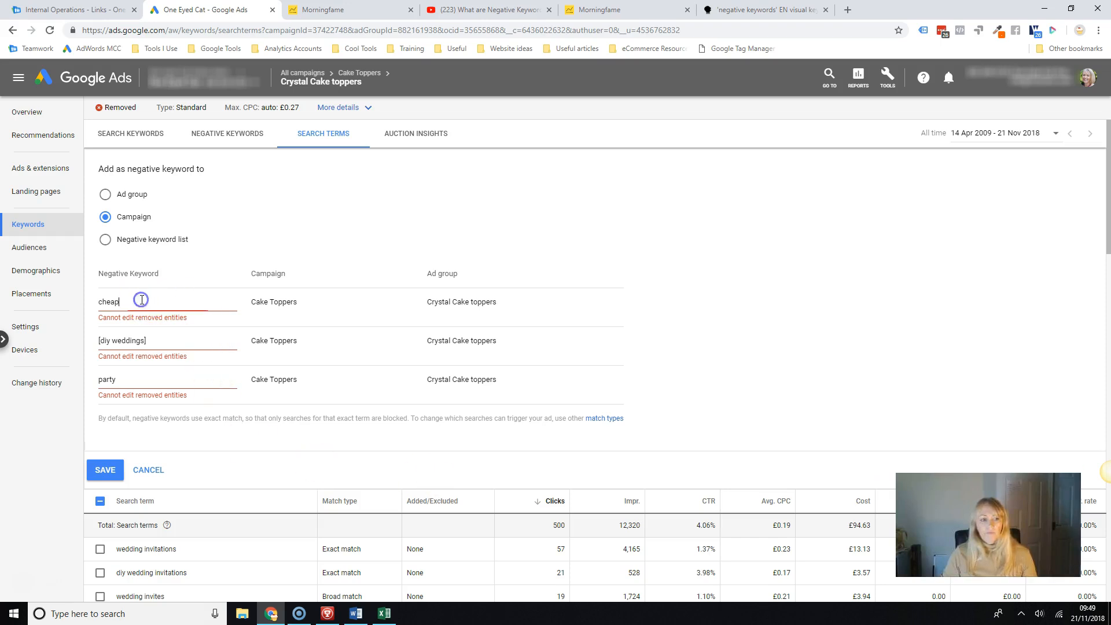
pyautogui.click(148, 471)
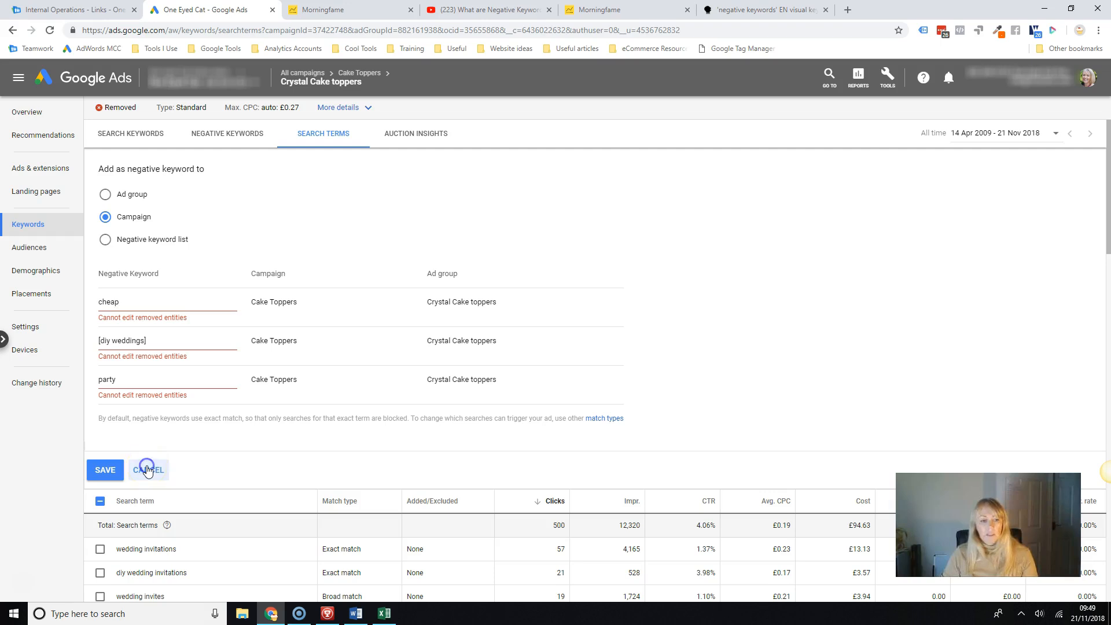
# Start adding negative keywords directly to the Crystal Cake toppers ad group, entering [diy weddings], cheap and free on separate lines.
pyautogui.click(218, 134)
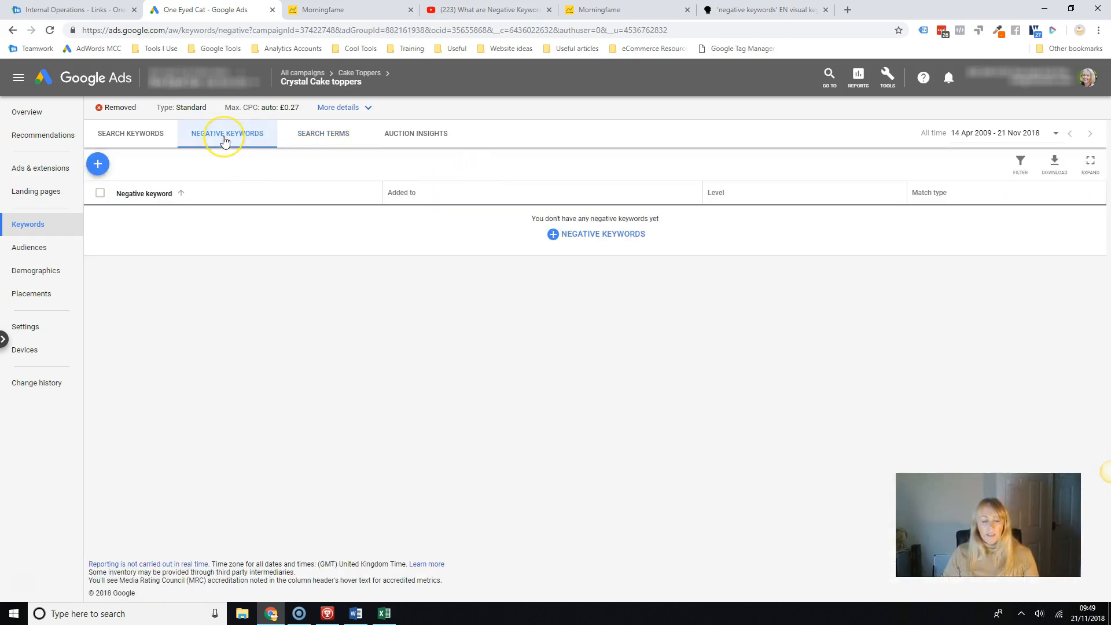
pyautogui.click(98, 164)
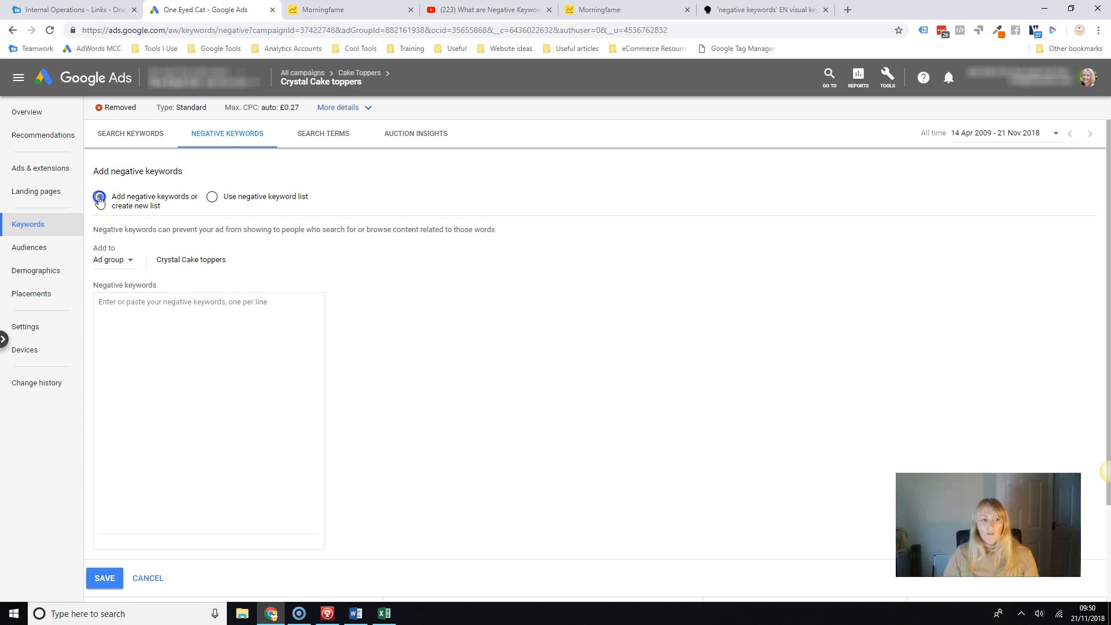
pyautogui.click(121, 262)
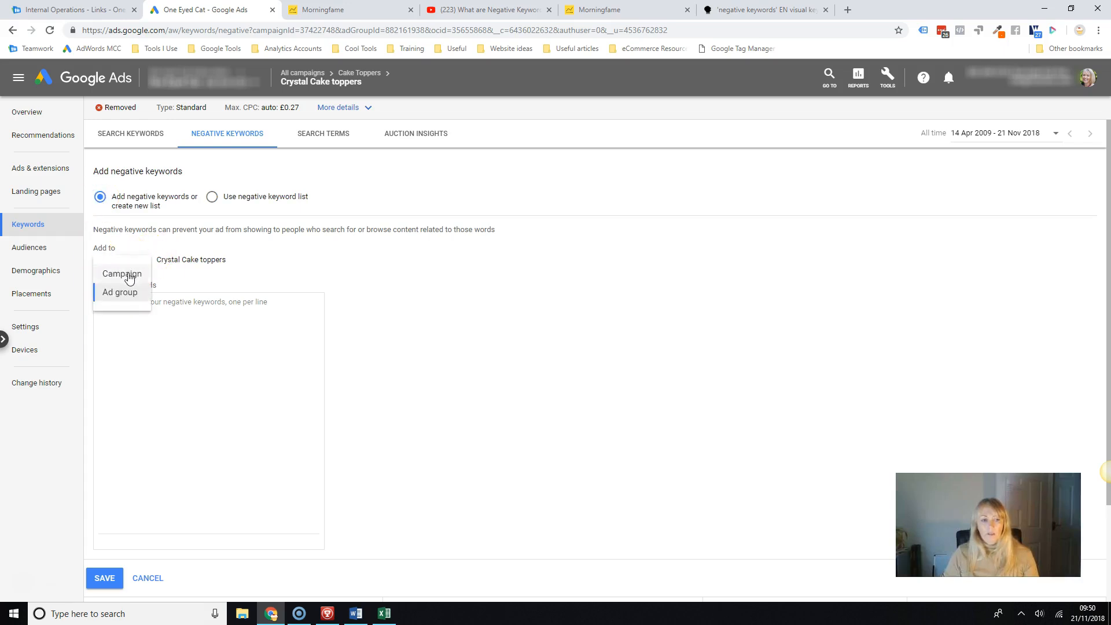
pyautogui.click(190, 331)
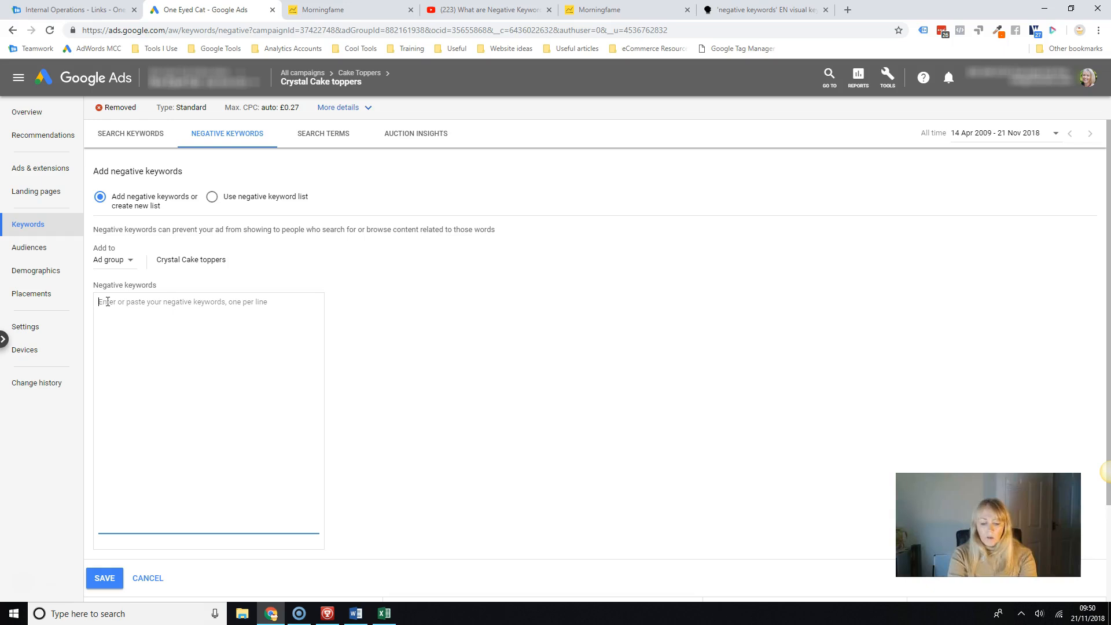
pyautogui.write('[diy')
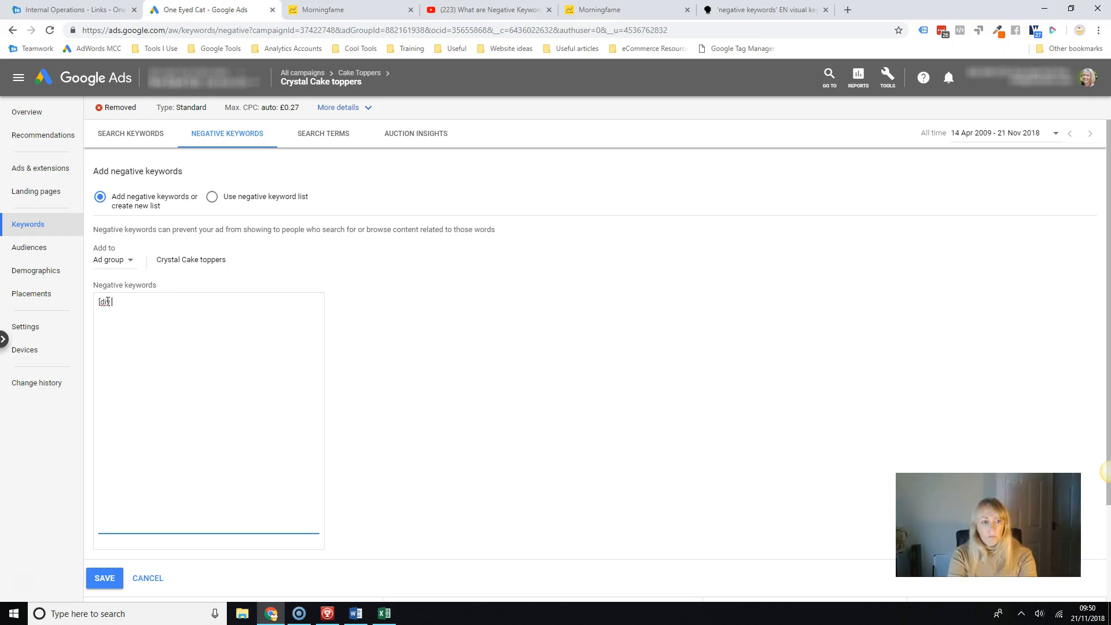
pyautogui.write(' weddings]')
pyautogui.press('Return')
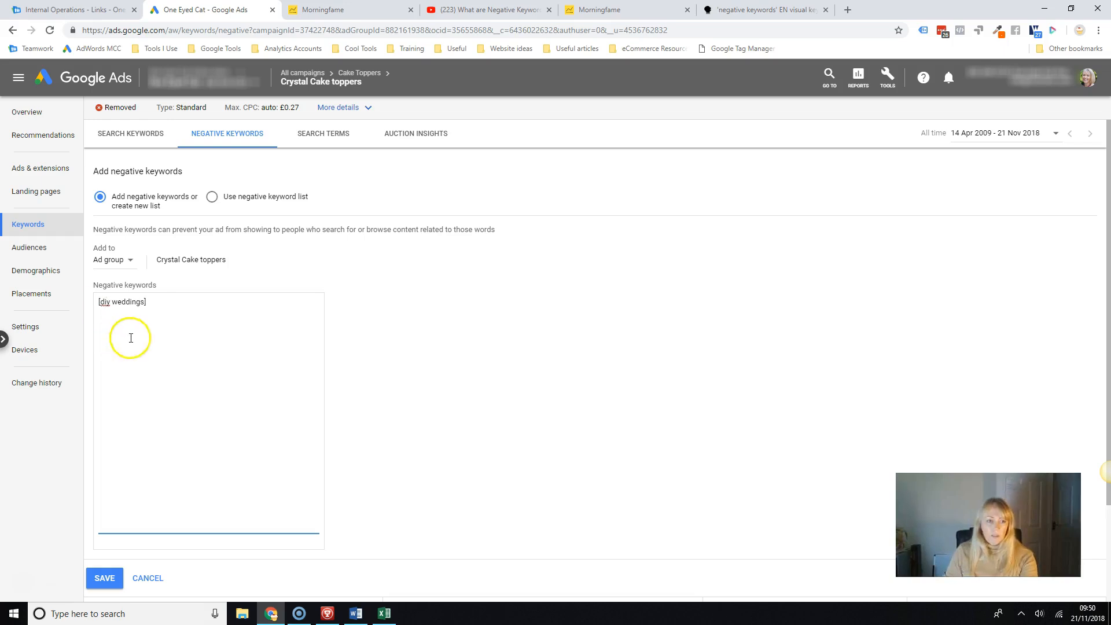
pyautogui.write('cheap ')
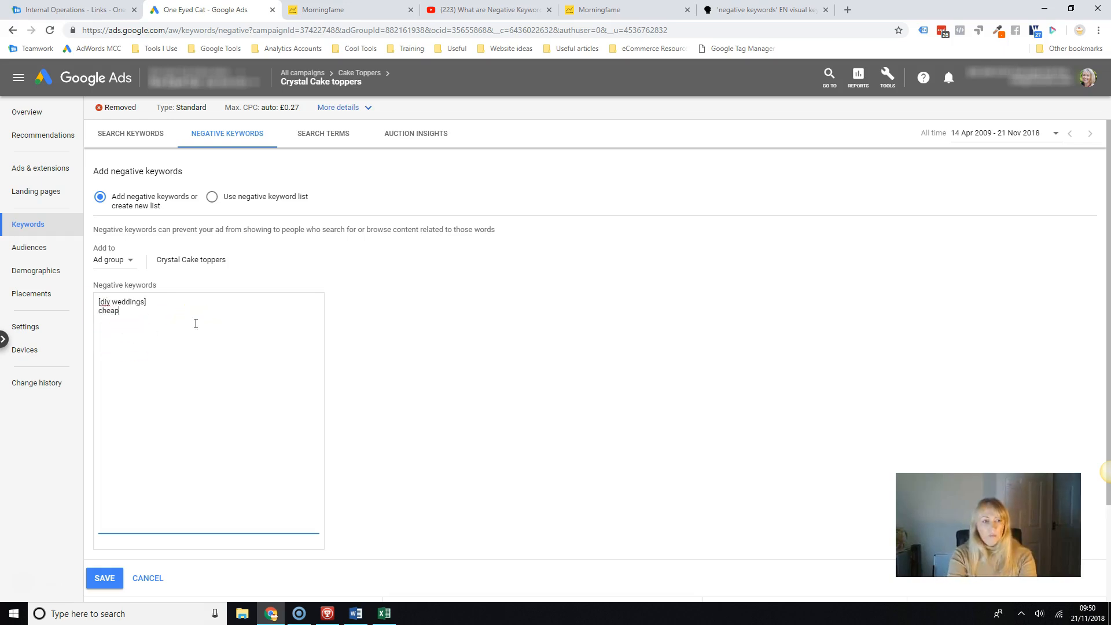
pyautogui.write('free')
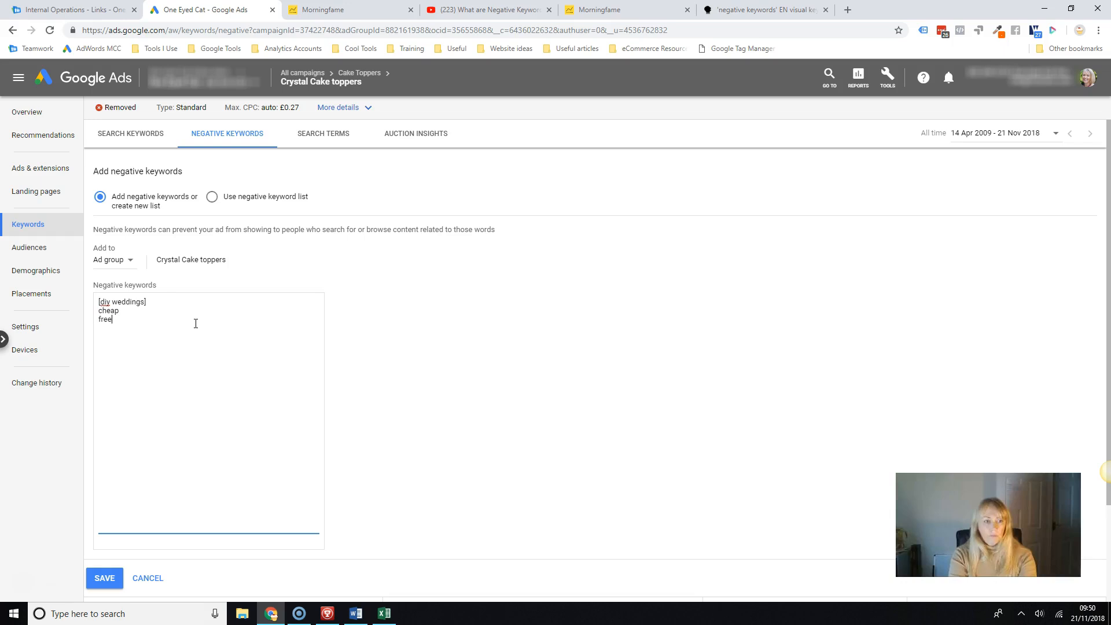
pyautogui.press('Return')
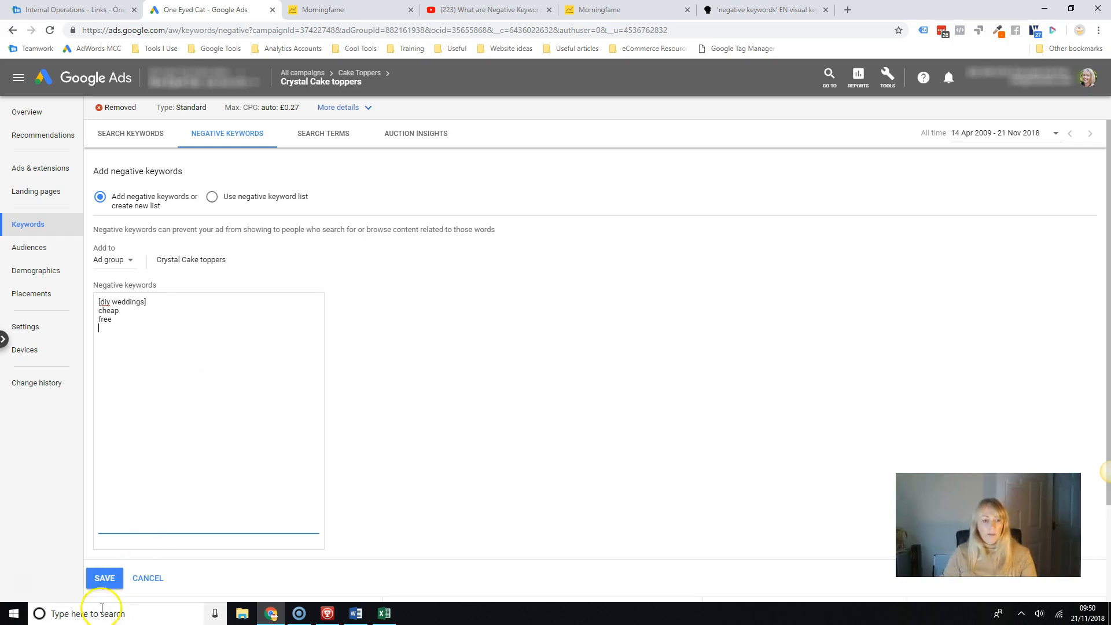
# Switch to using an existing negative keyword list and select Favour BoxesNegatives.
pyautogui.click(213, 198)
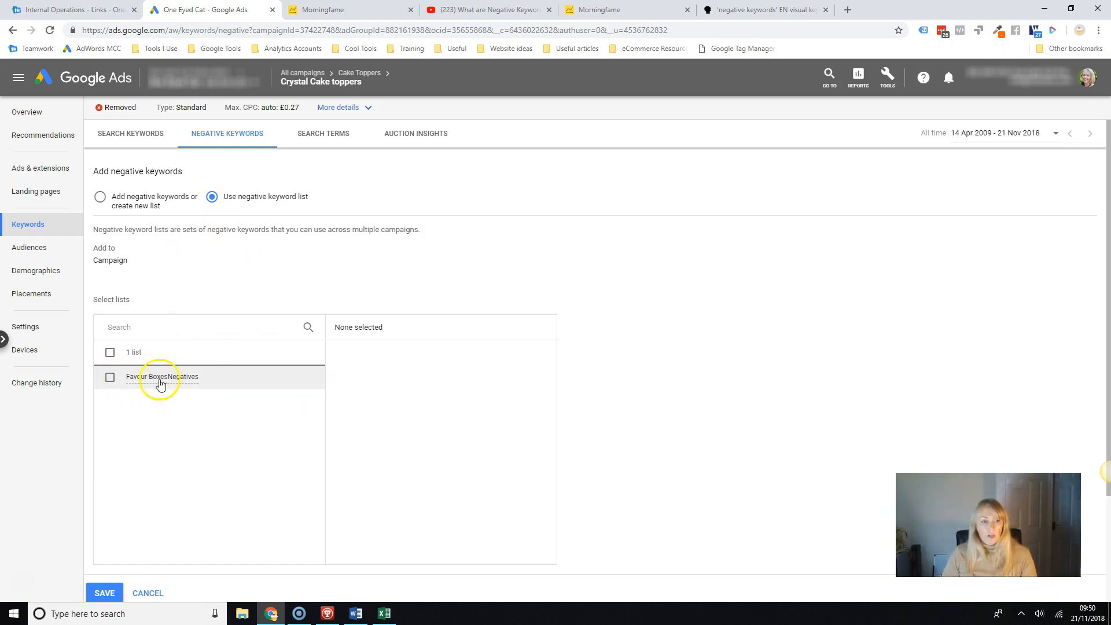
pyautogui.click(109, 381)
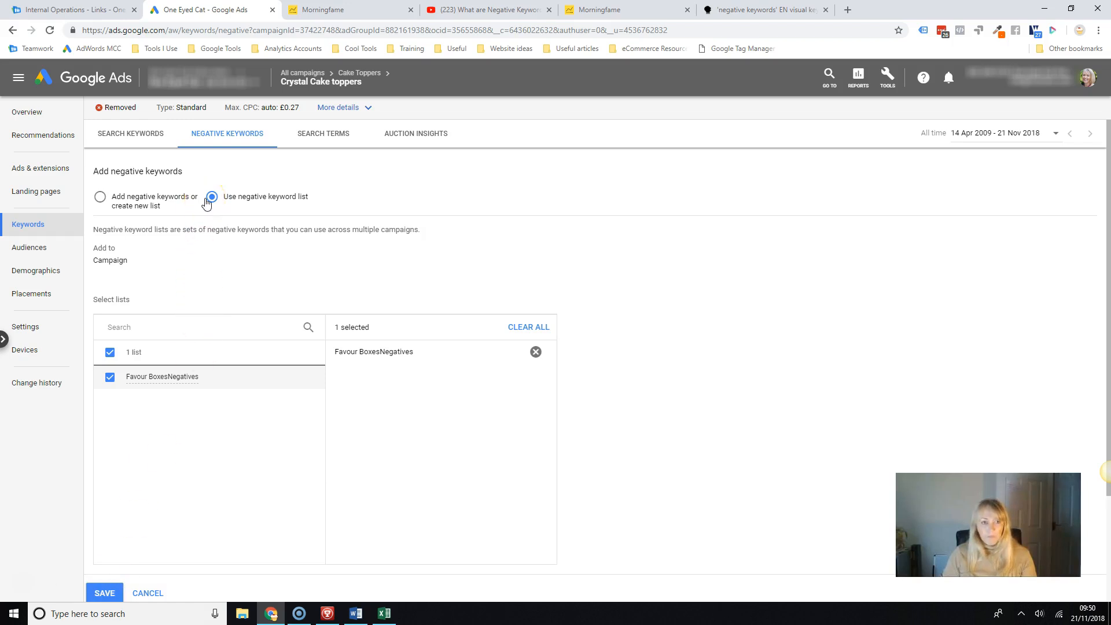
# Open the Favour BoxesNegatives list from the account's shared negative keyword lists.
pyautogui.click(889, 82)
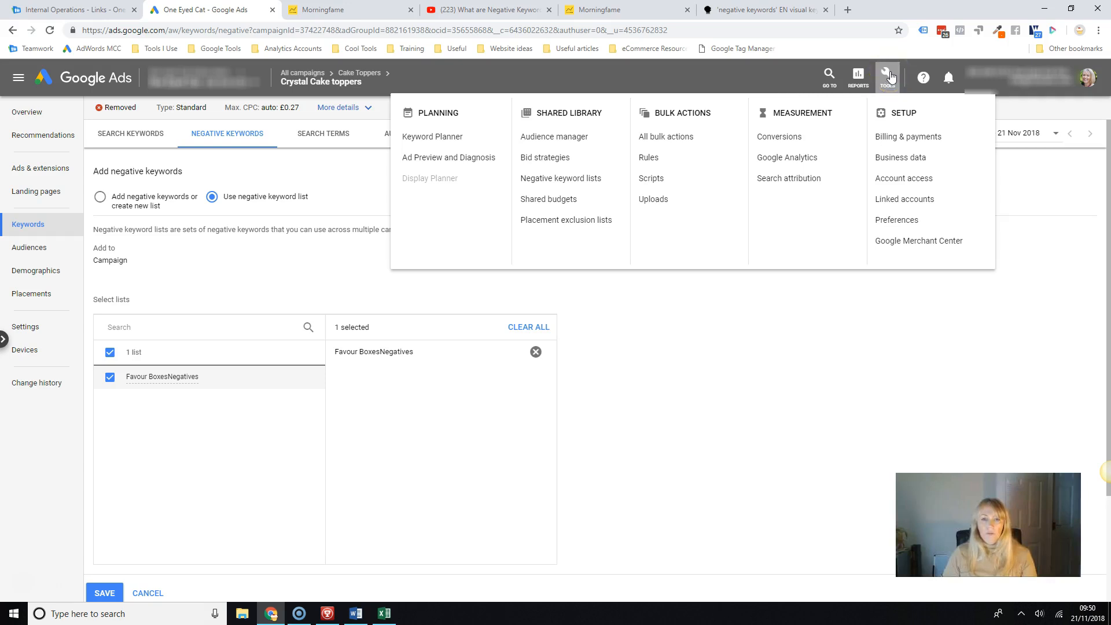
pyautogui.click(560, 178)
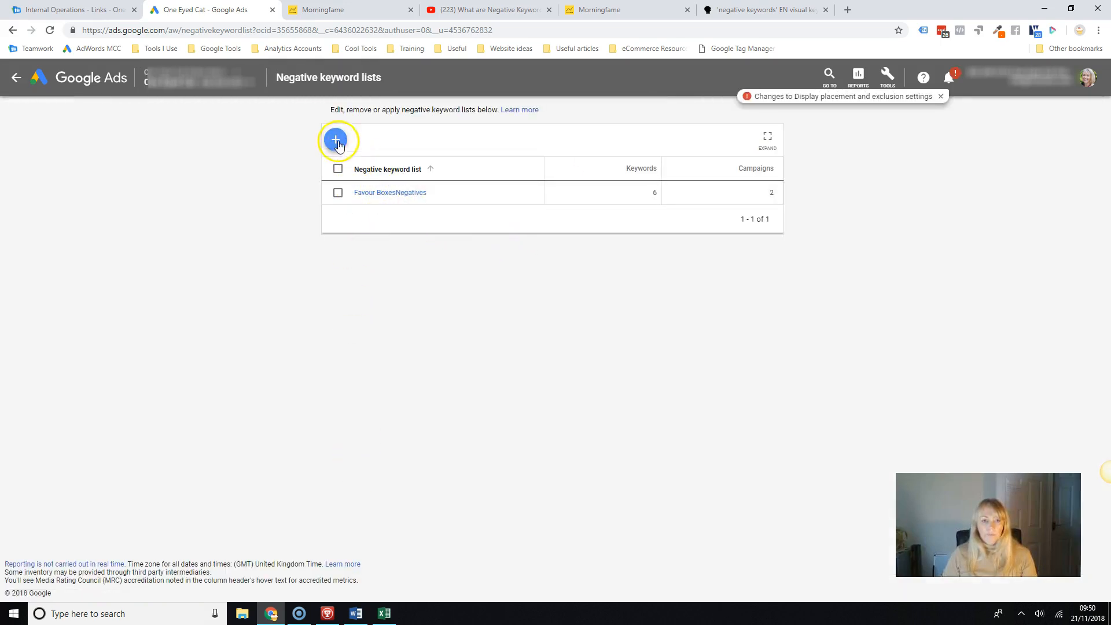
pyautogui.click(395, 197)
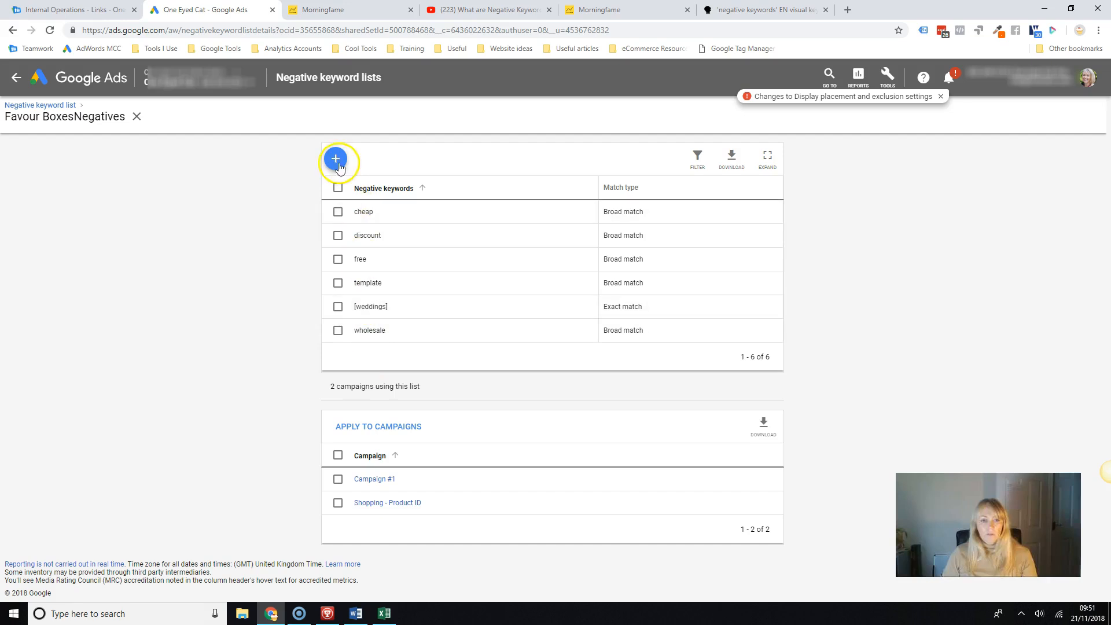
# Start applying the list to the AdWords Management, Brand - Marketing, Remarketing and Analytics Remarketing campaigns, and cancel the selection.
pyautogui.click(389, 429)
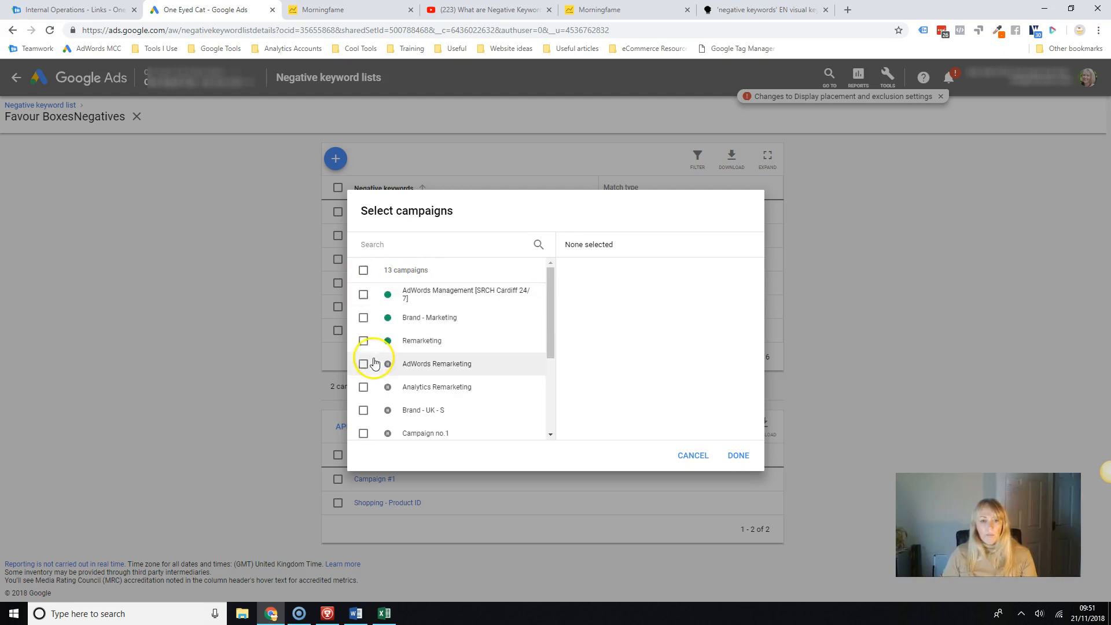
pyautogui.click(364, 295)
pyautogui.click(363, 318)
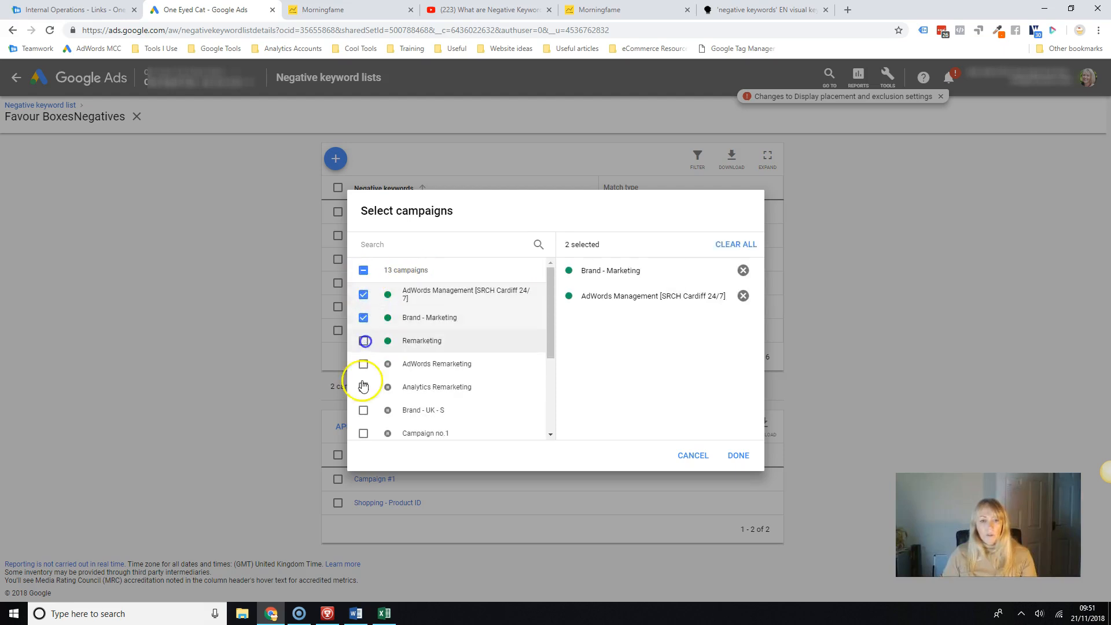
pyautogui.click(364, 341)
pyautogui.click(363, 387)
pyautogui.click(363, 410)
pyautogui.click(364, 410)
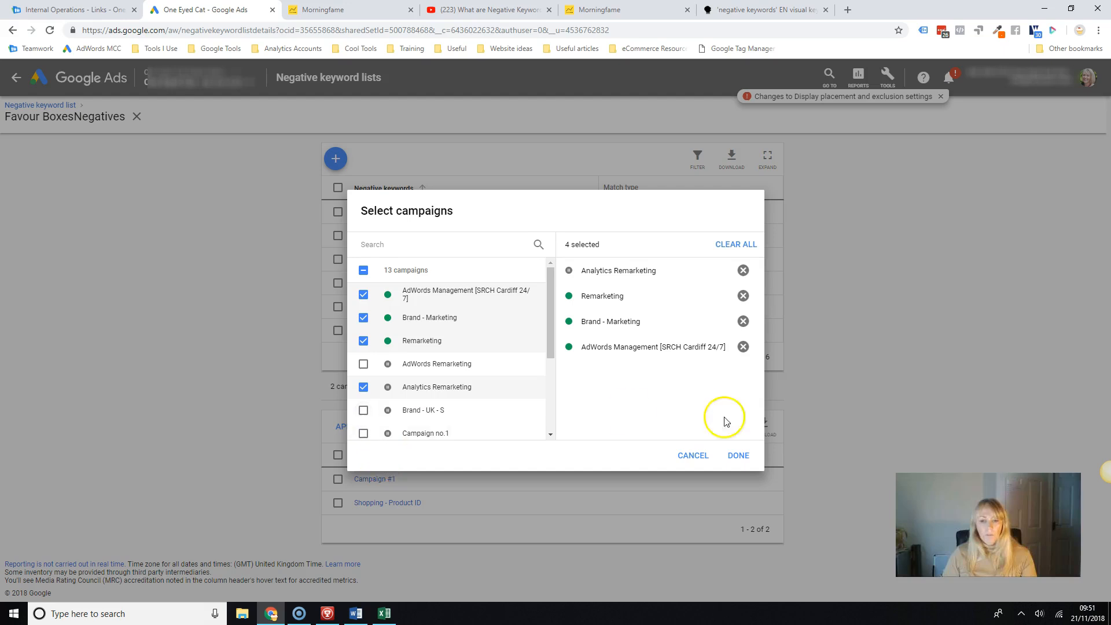
pyautogui.click(694, 456)
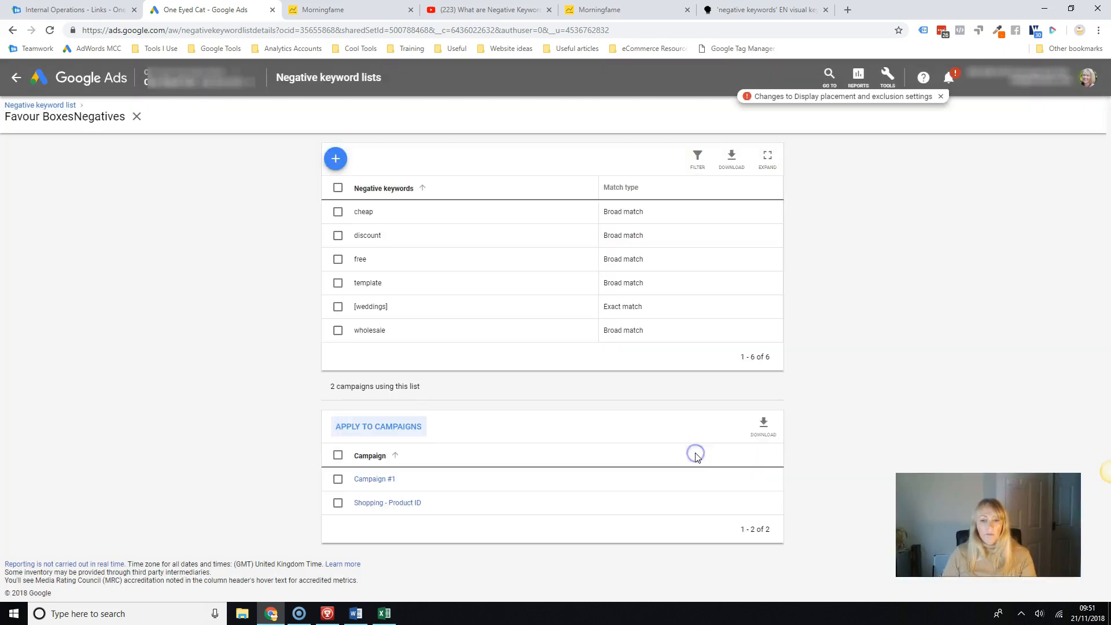
pyautogui.click(509, 445)
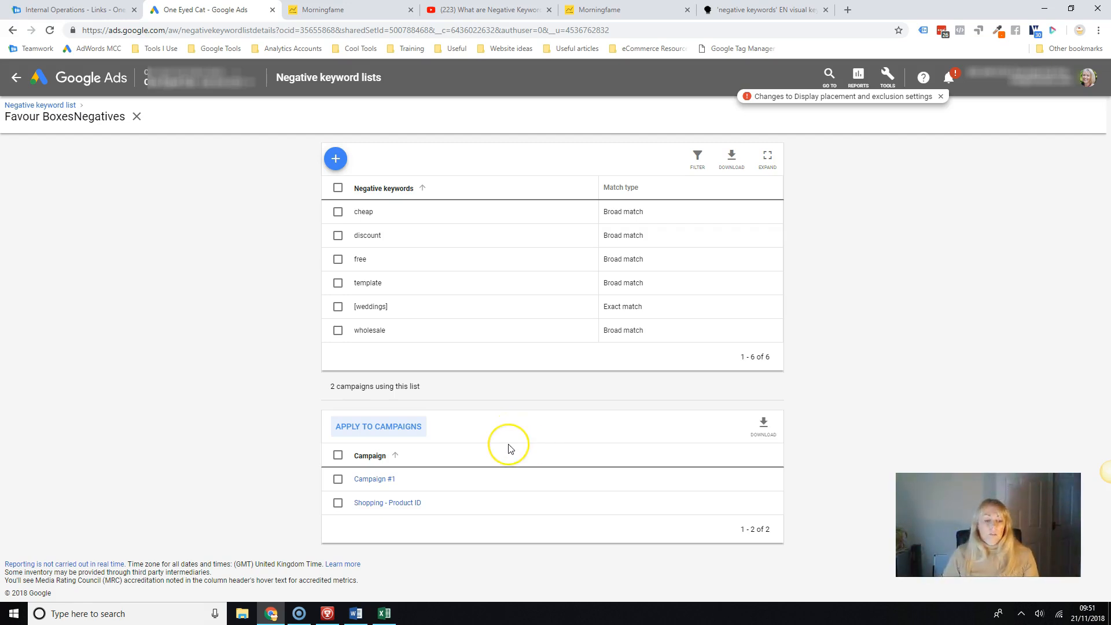